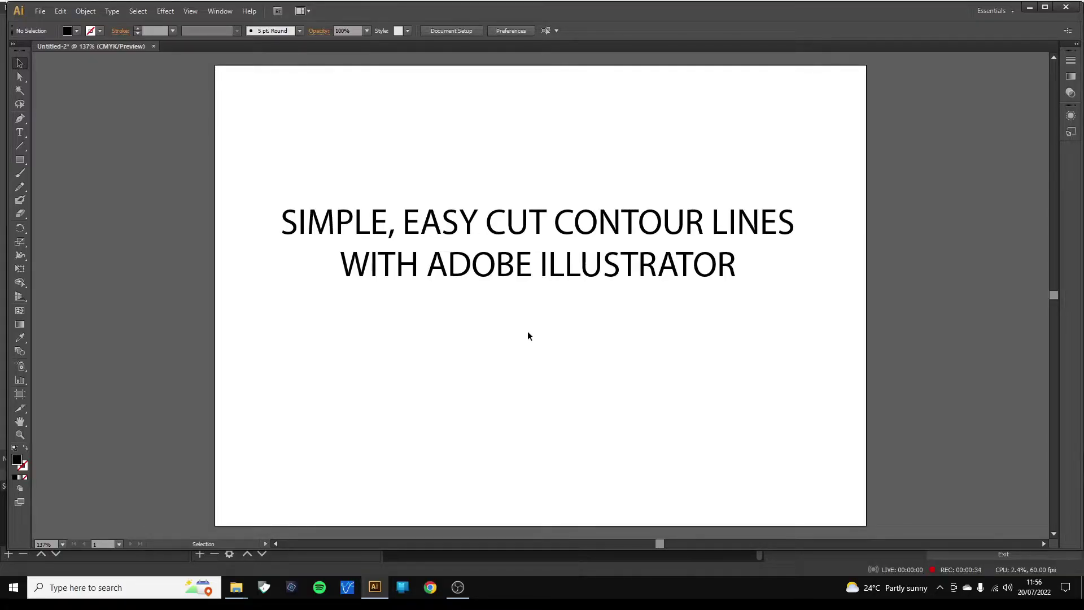
Select the title text and delete it to clear the artboard
click(527, 274)
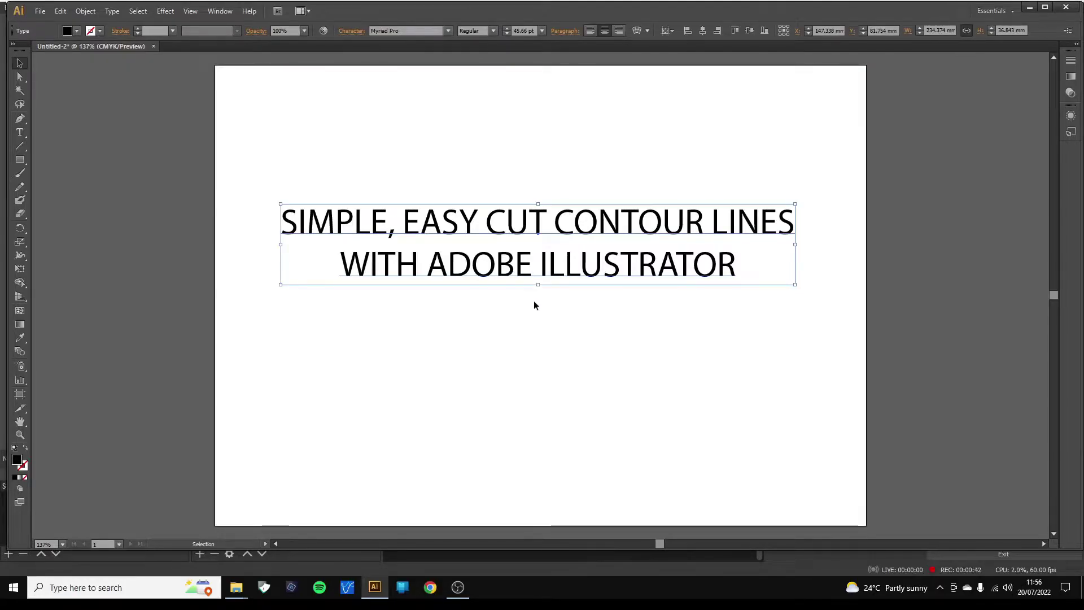
key(Delete)
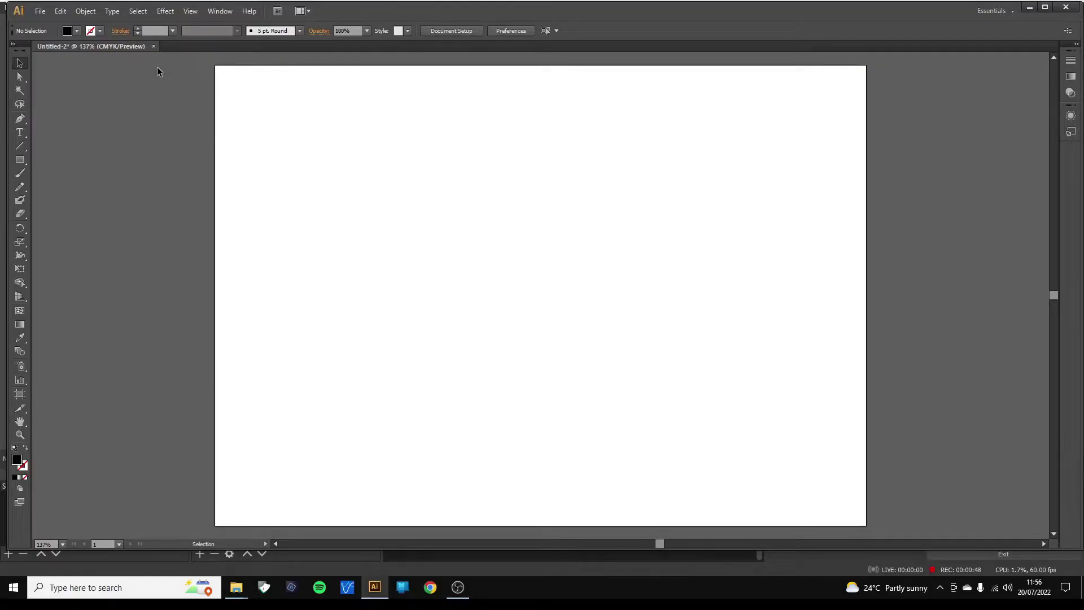
Open the Layers and Pathfinder panels and the Roland VersaWorks swatch library
click(219, 12)
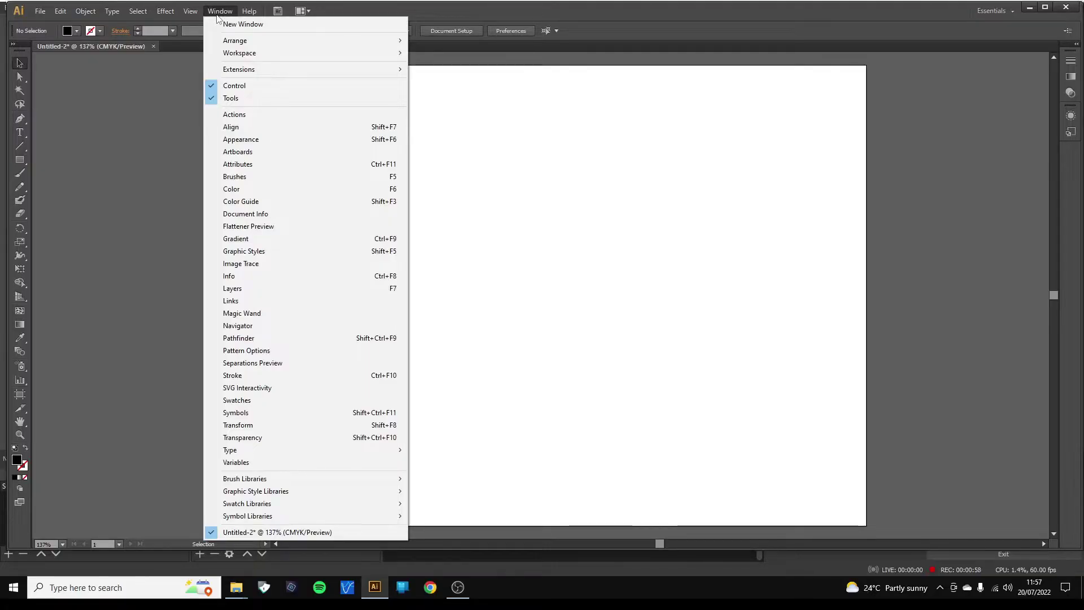
click(233, 289)
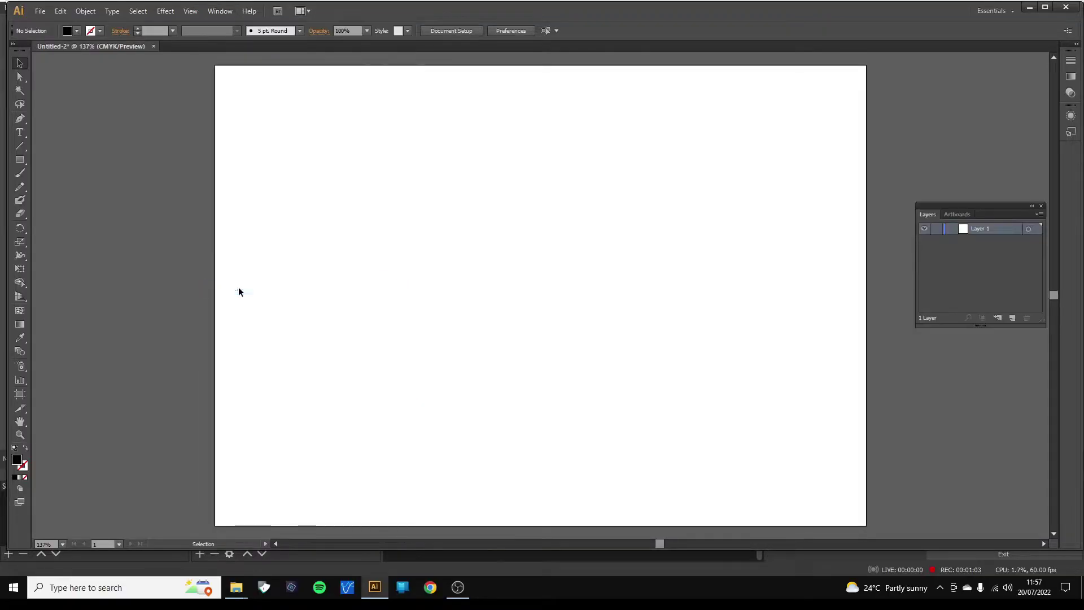
click(221, 12)
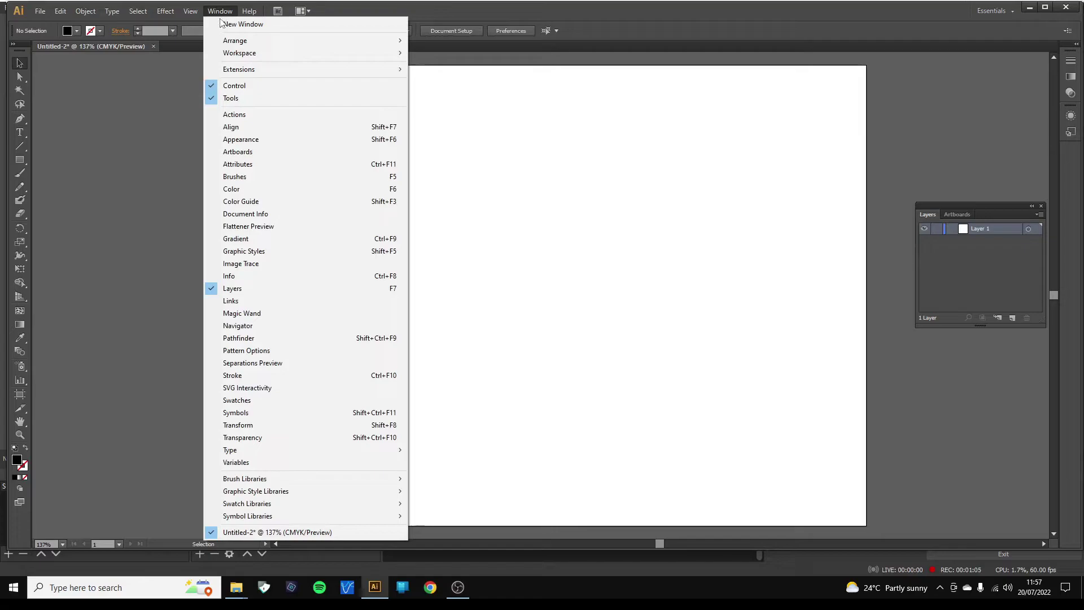
click(236, 339)
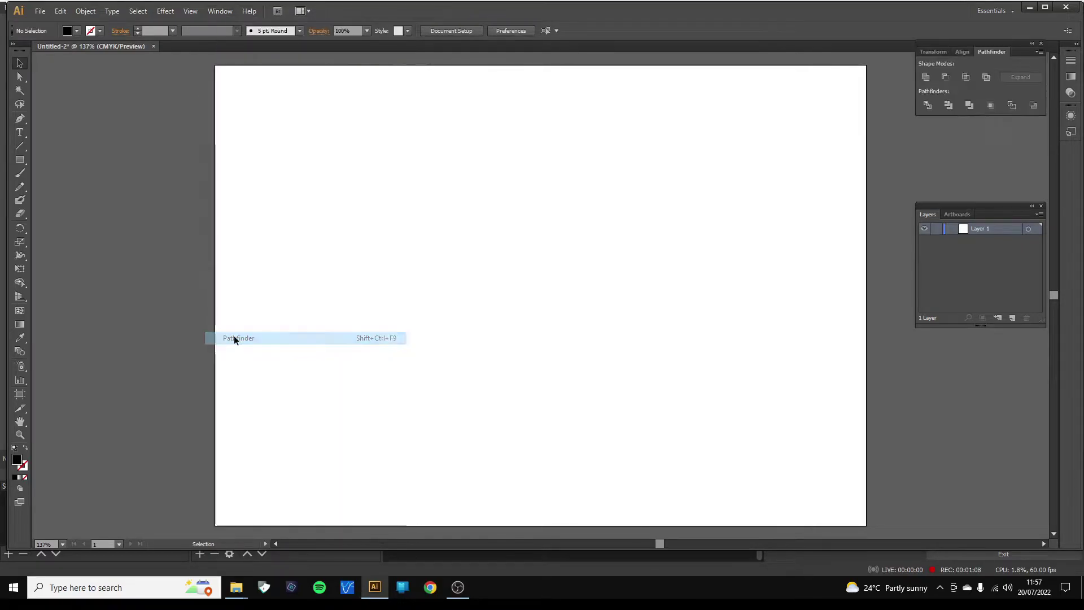
click(219, 11)
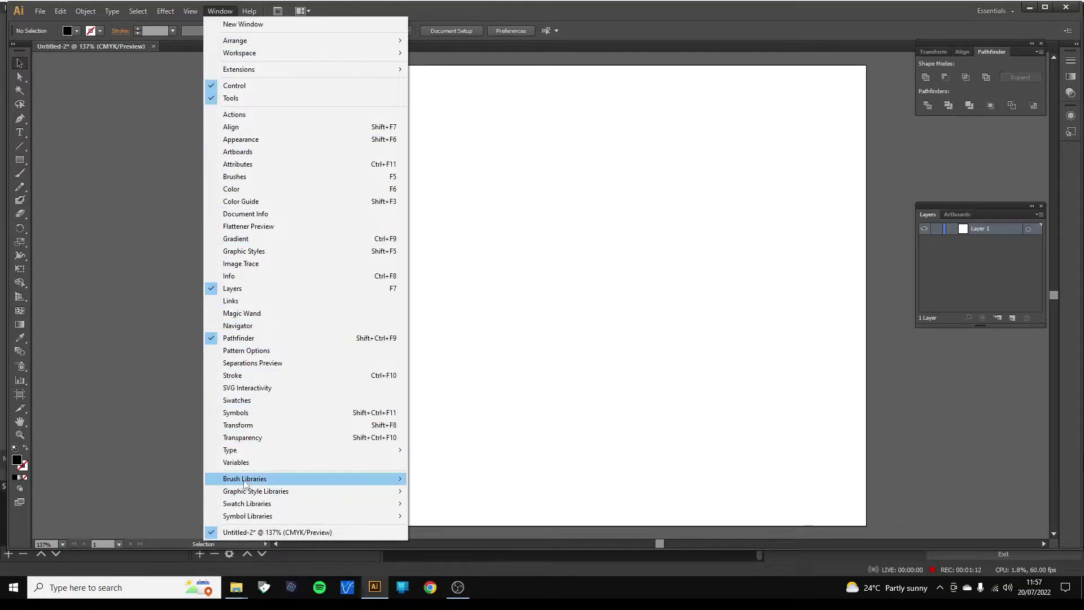
mouse_move(249, 508)
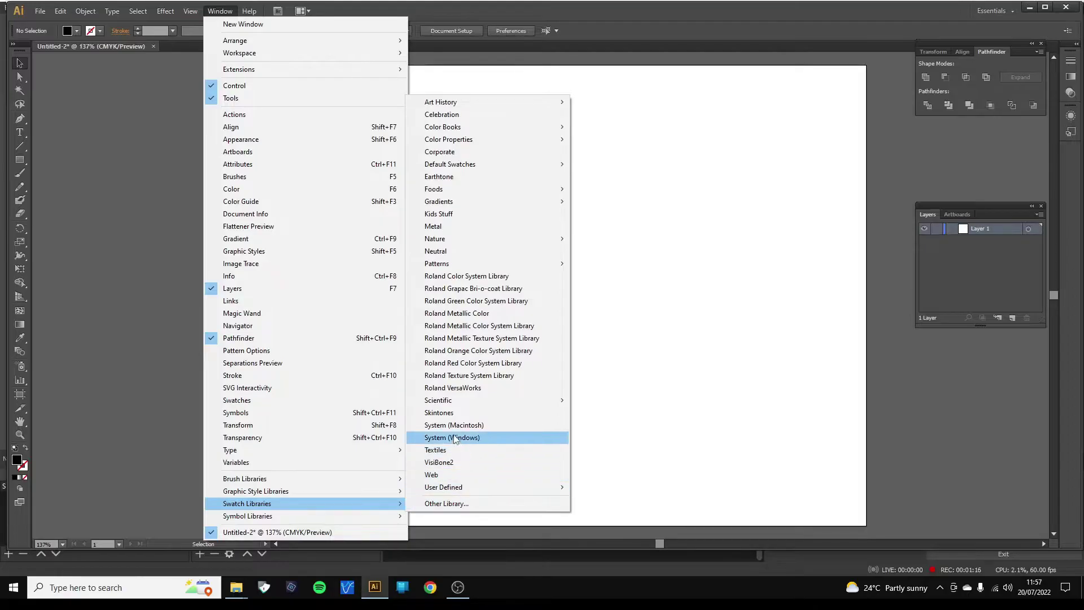
click(458, 387)
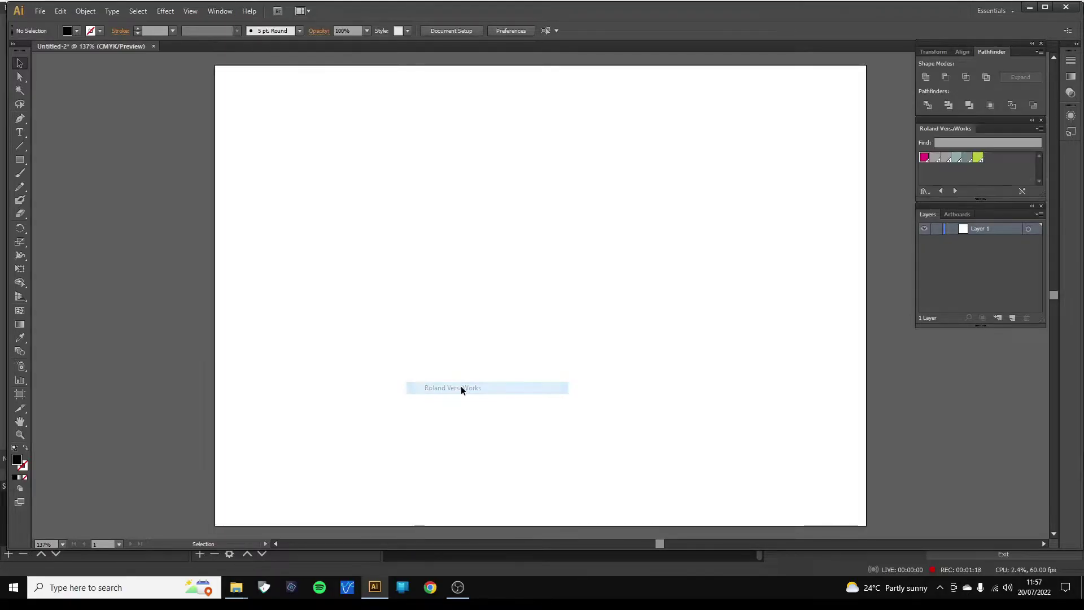
Dock Pathfinder on top, then Layers, then VersaWorks swatches in one right-side column
drag(985, 207, 636, 165)
drag(994, 121, 784, 319)
drag(966, 43, 953, 63)
drag(723, 167, 978, 150)
drag(785, 318, 982, 282)
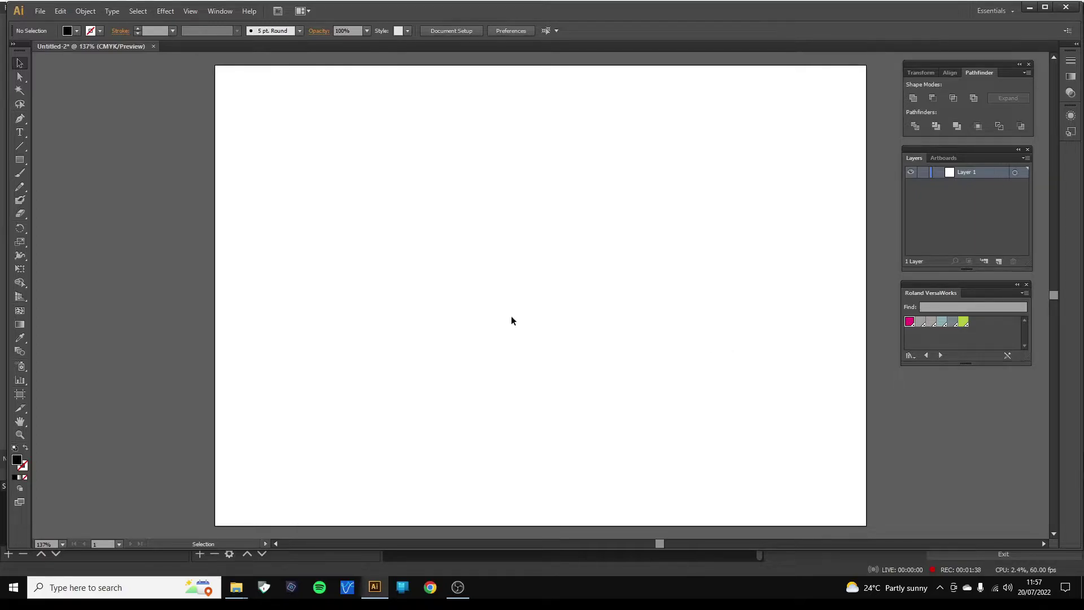
Place the HIGHLAND COW image into the document
click(42, 12)
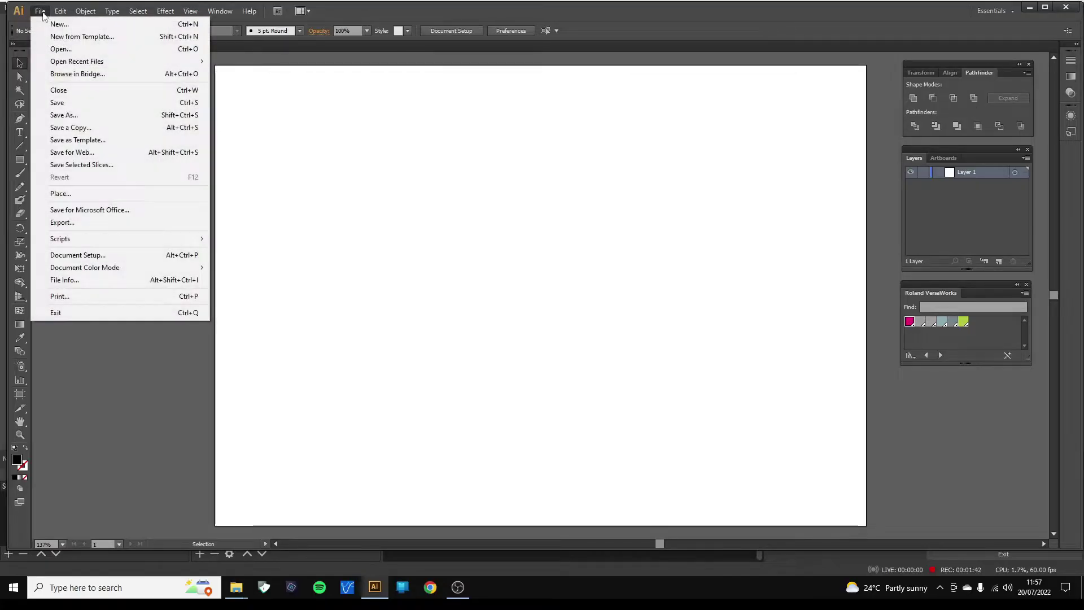
click(61, 194)
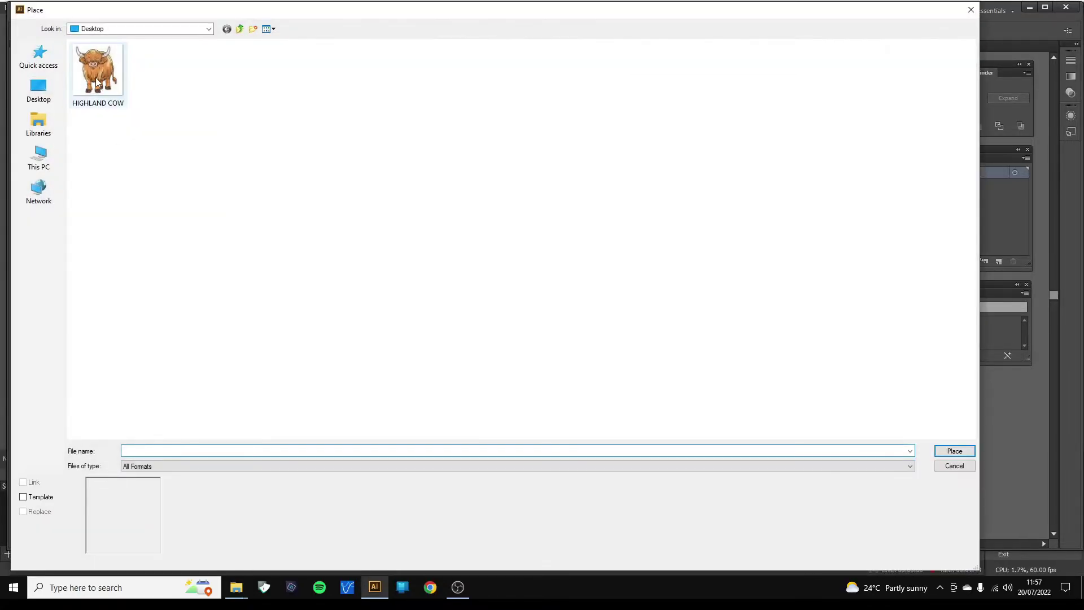
double_click(96, 83)
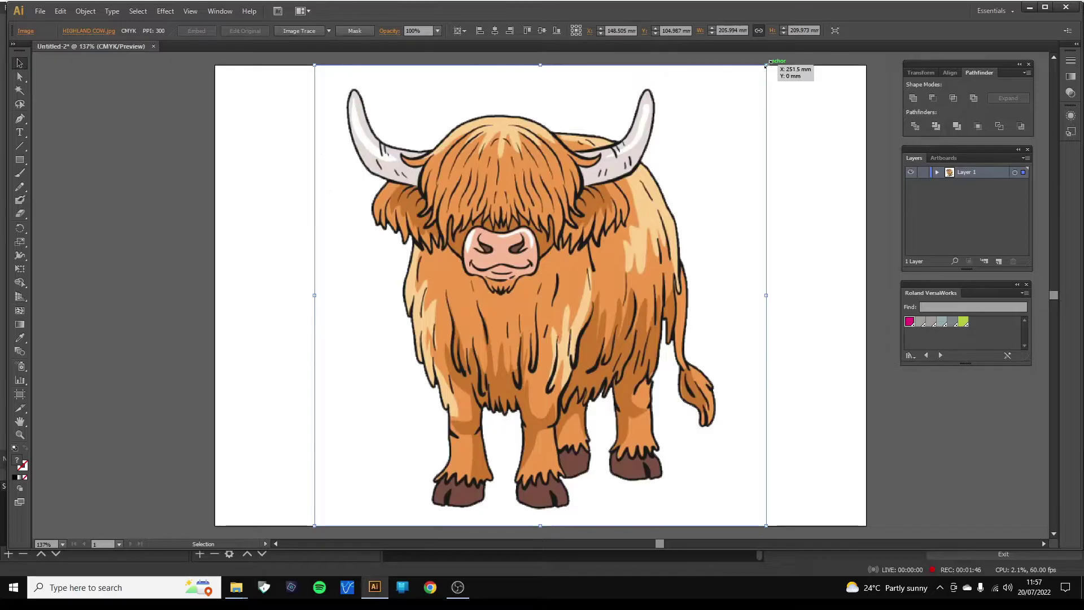
Scale the cow image down and position it on the artboard's upper left
drag(766, 65, 552, 190)
drag(457, 369, 154, 232)
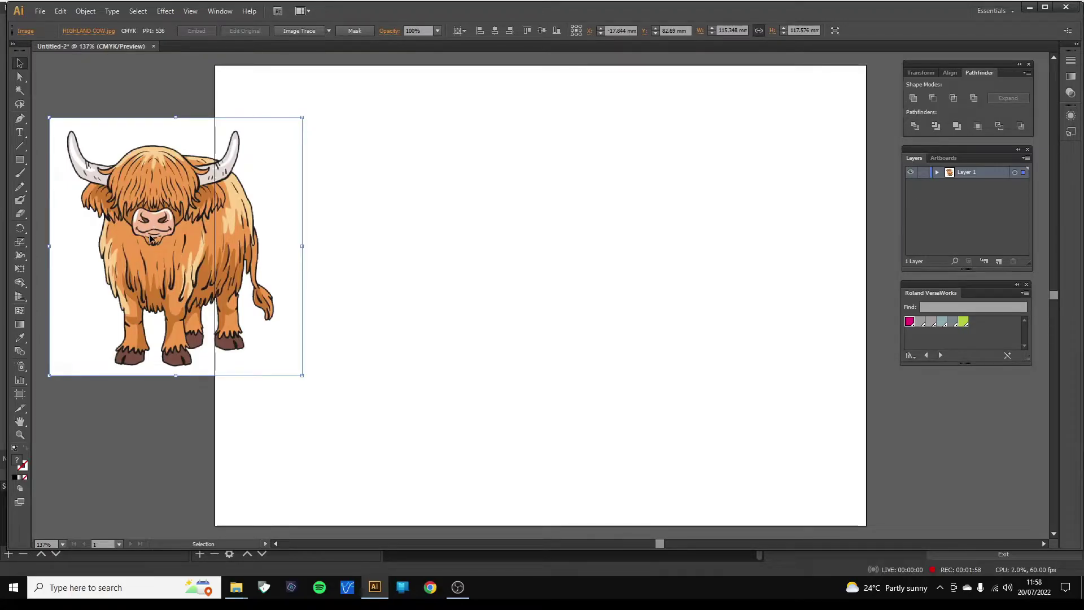
mouse_move(151, 238)
mouse_down()
mouse_move(173, 240)
mouse_move(160, 241)
mouse_up()
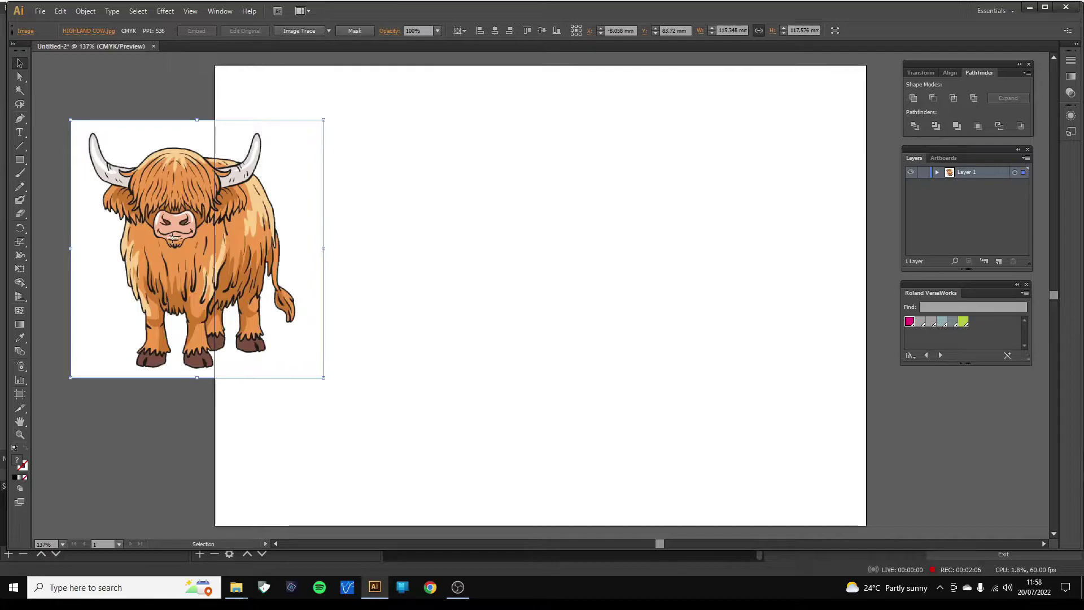
drag(172, 239, 346, 212)
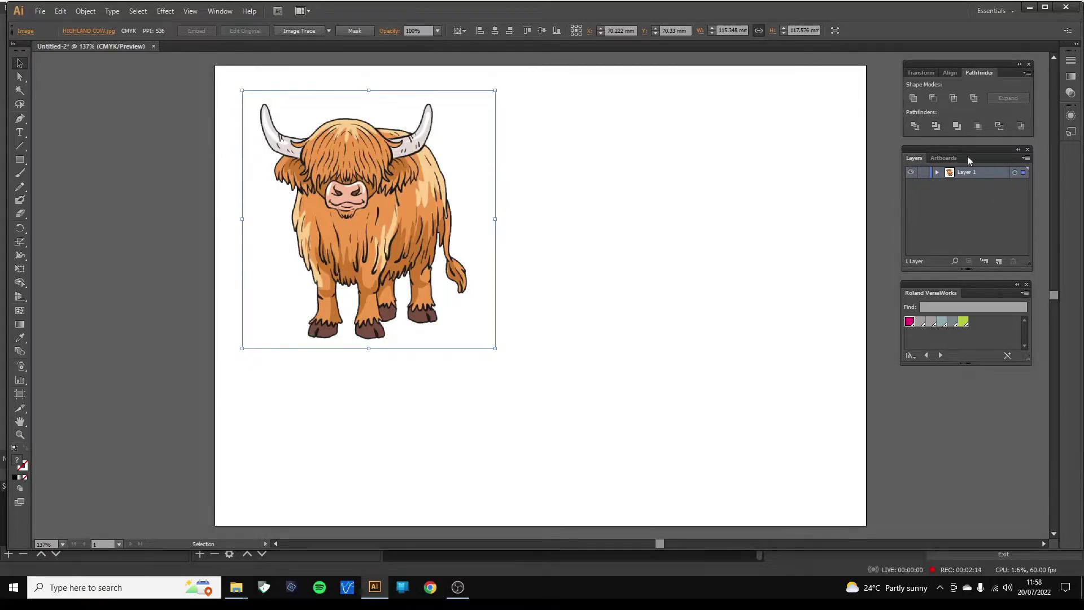
Duplicate Layer 1 as Layer 1 copy in the Layers panel
drag(969, 154, 735, 138)
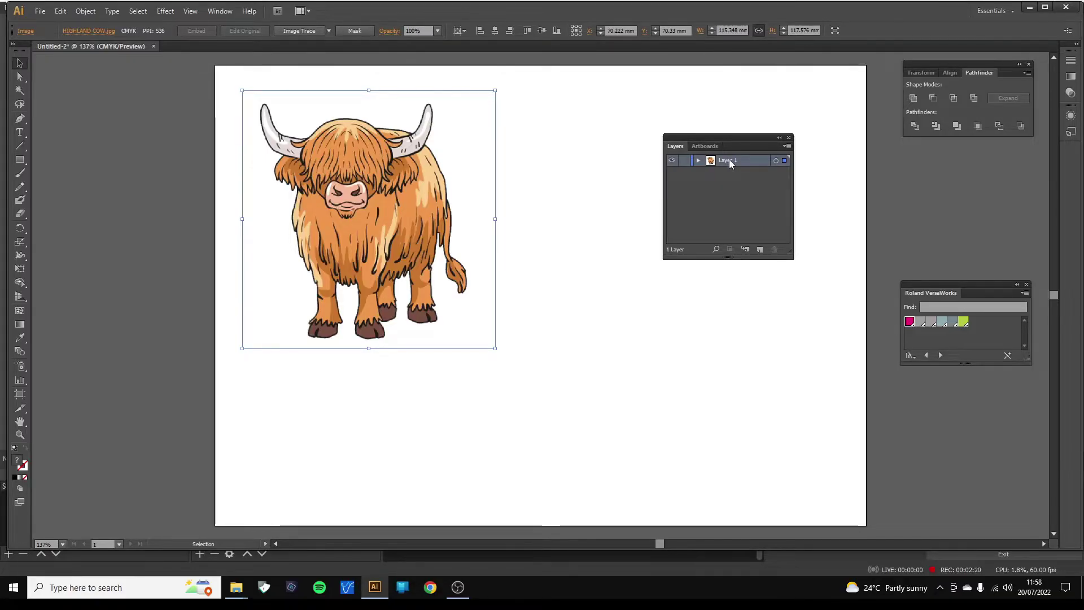
drag(730, 159, 762, 252)
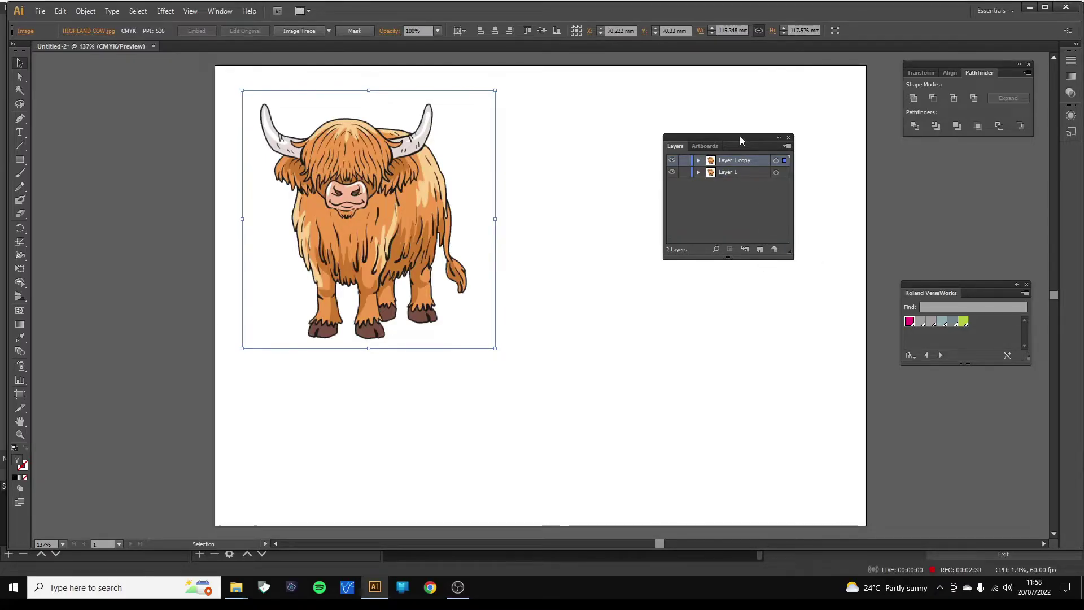
drag(742, 137, 980, 149)
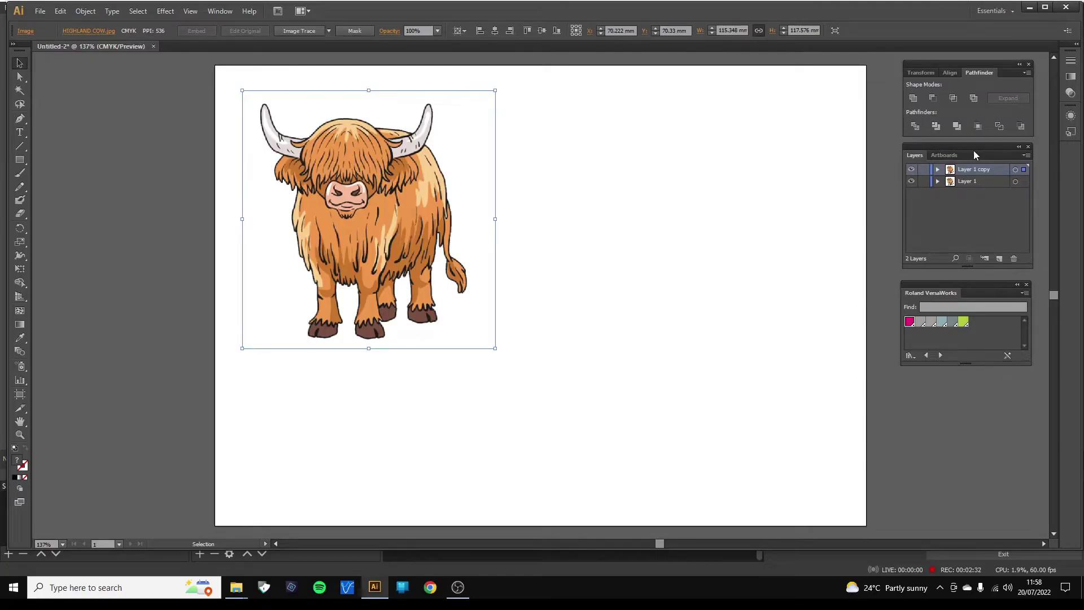
Lock and hide the original Layer 1, then make Layer 1 copy active
click(983, 181)
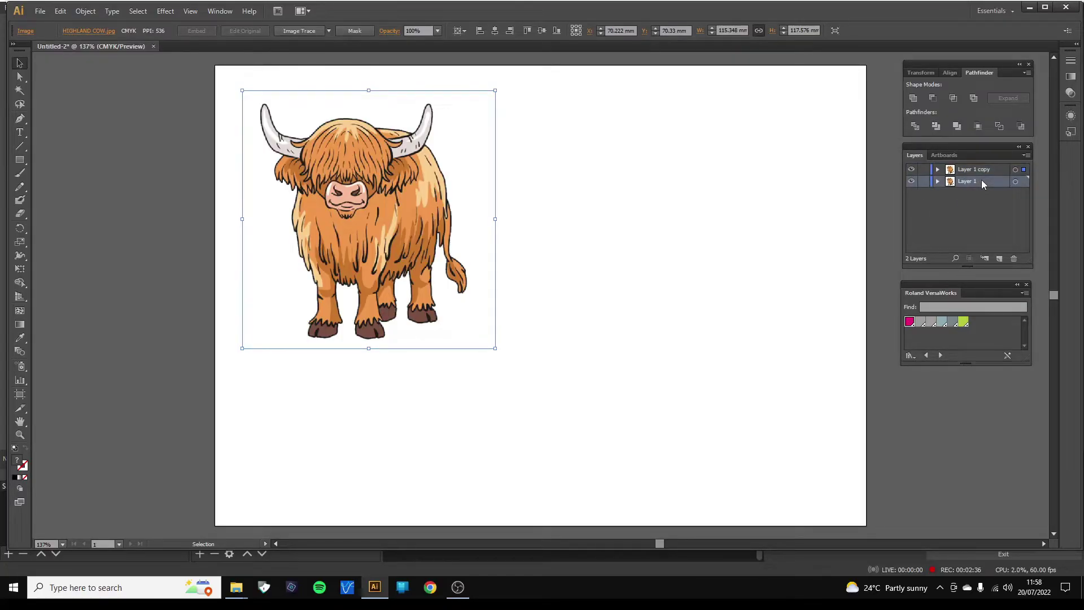
click(924, 184)
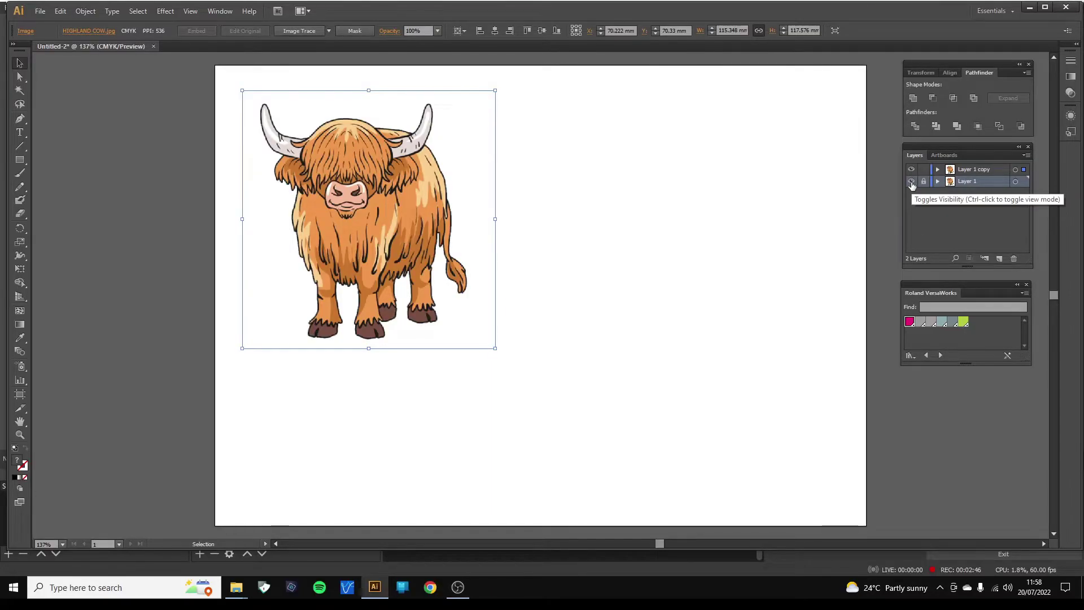
click(911, 182)
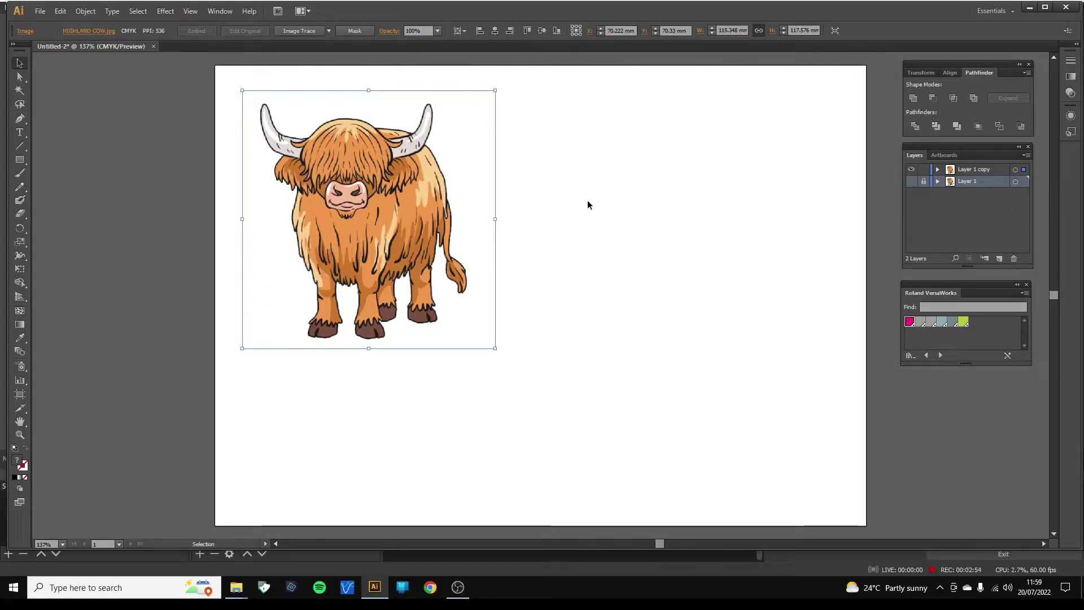
click(977, 169)
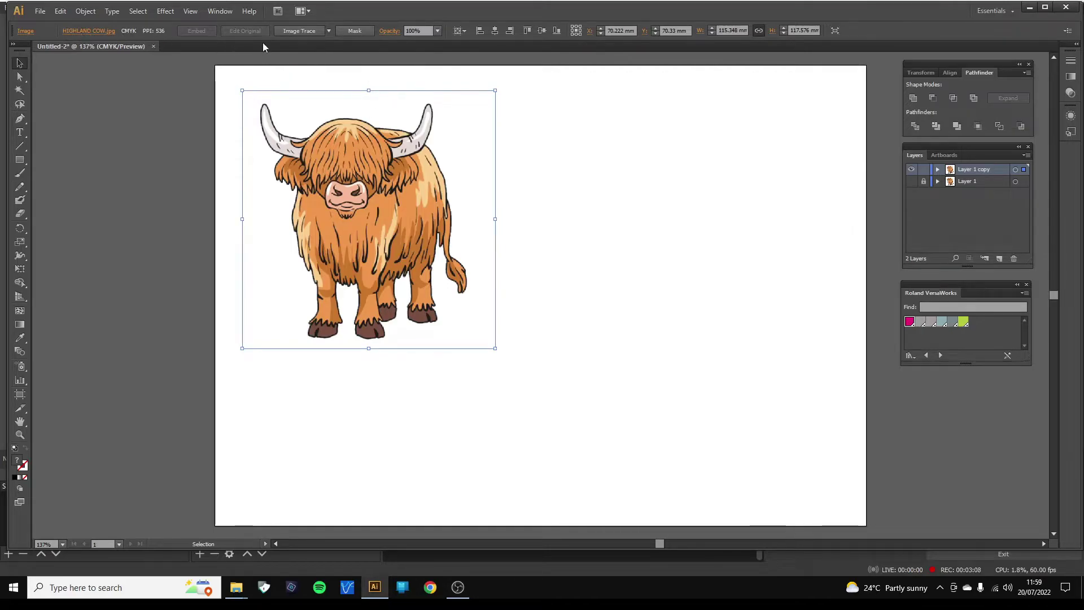
Trace the copied cow image with the Silhouettes Image Trace preset
click(329, 31)
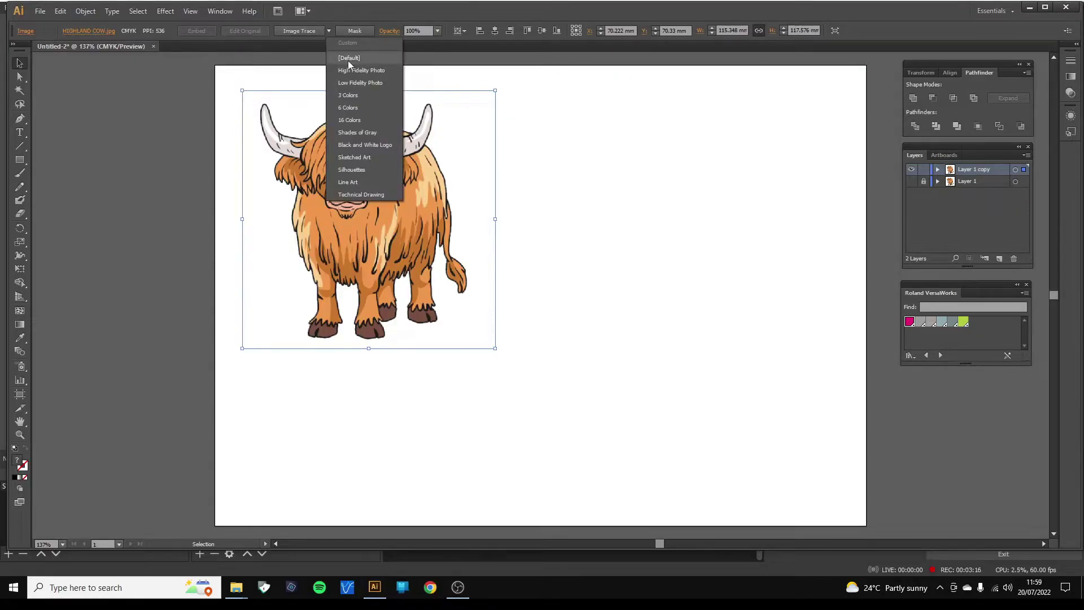
click(362, 170)
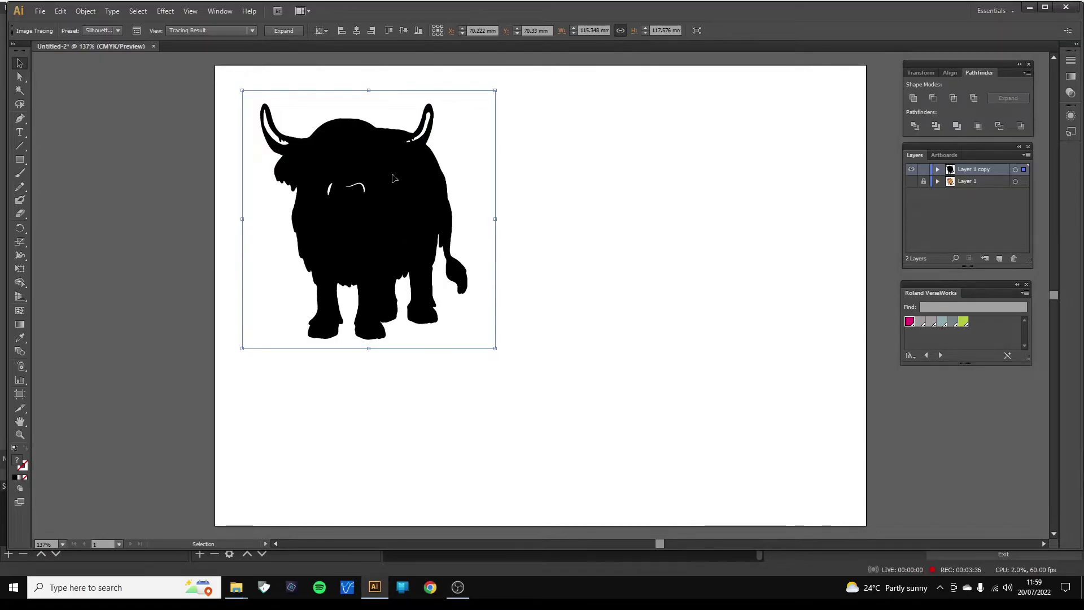
Expand the trace and Unite its paths into one solid black cow silhouette
click(287, 30)
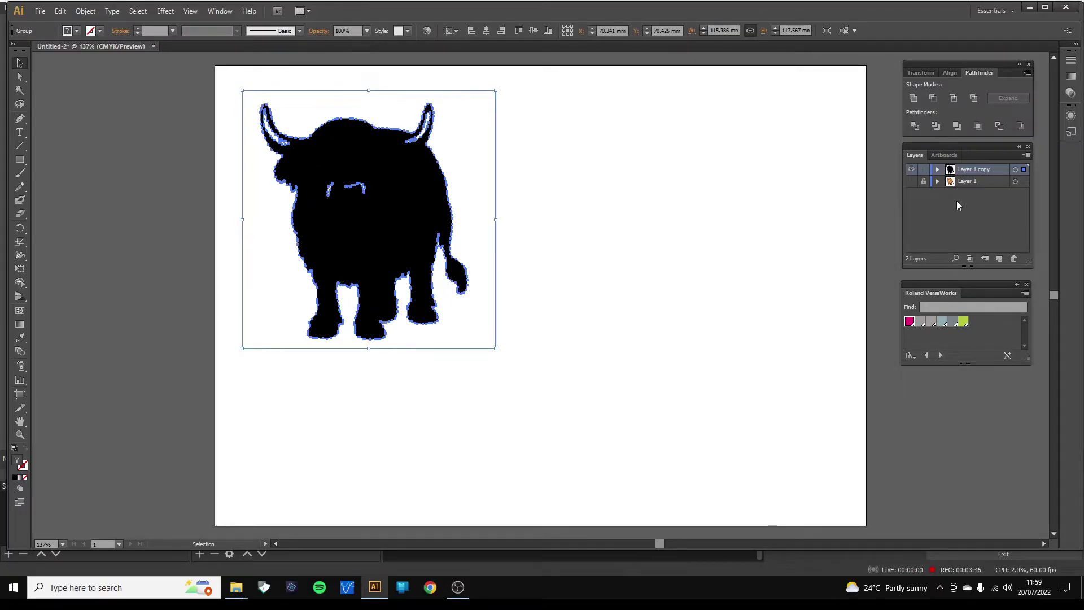
drag(974, 68, 628, 163)
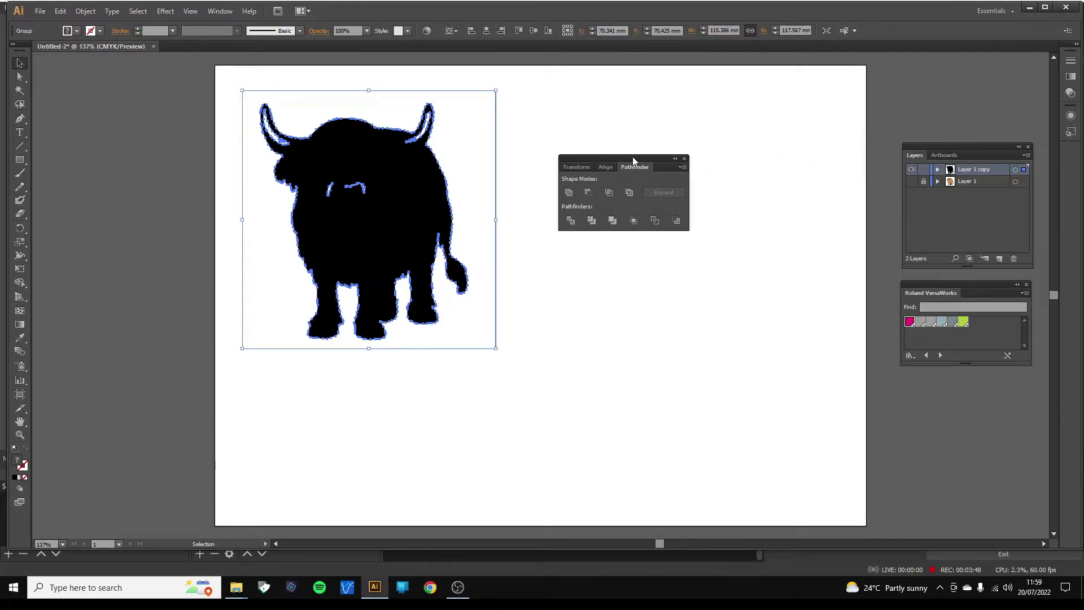
click(613, 221)
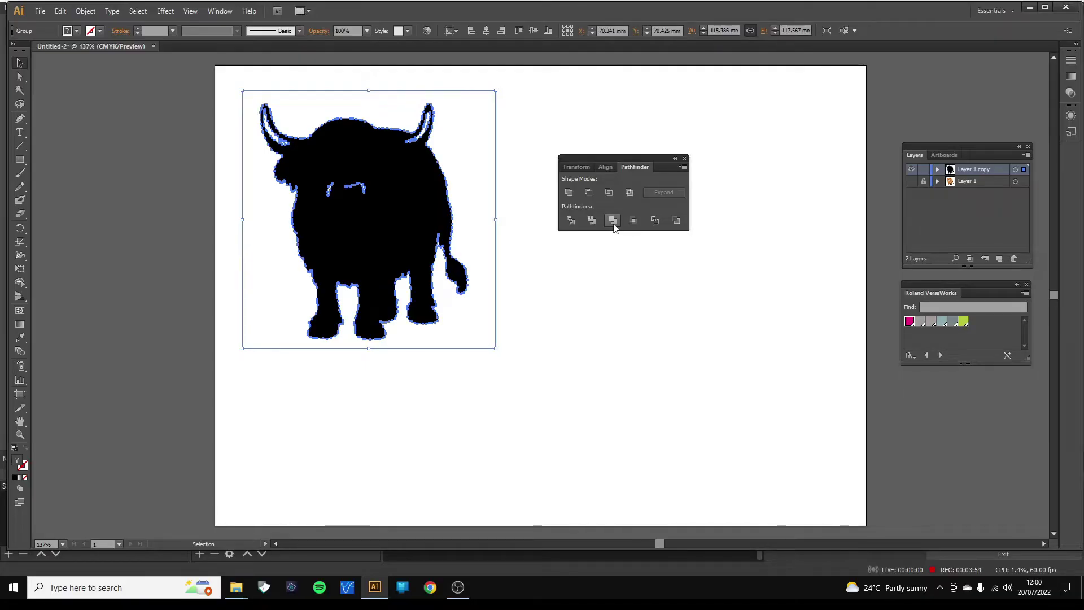
click(569, 194)
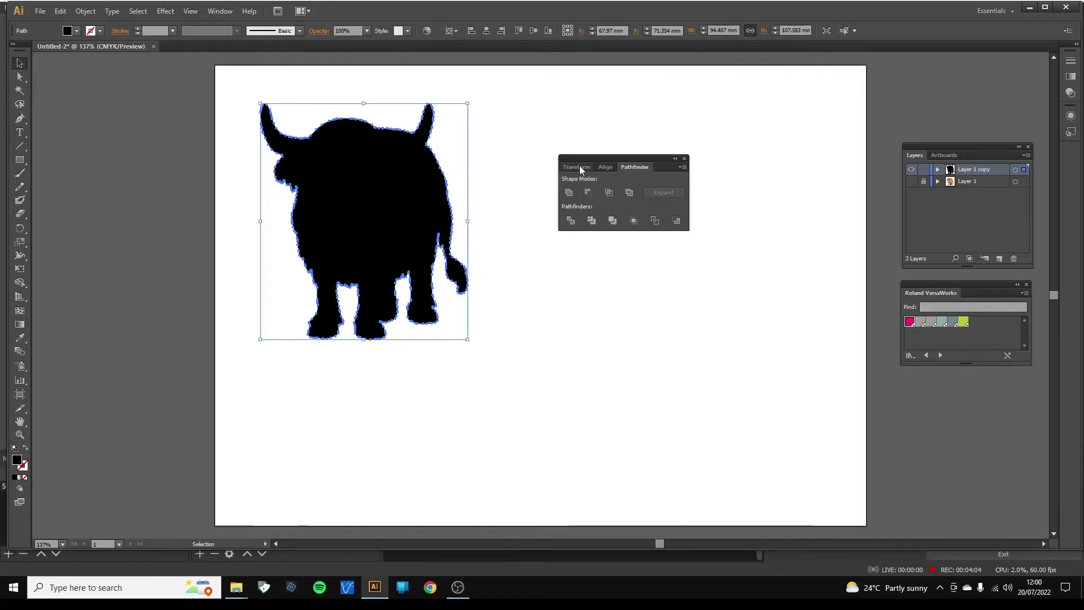
drag(638, 162, 981, 74)
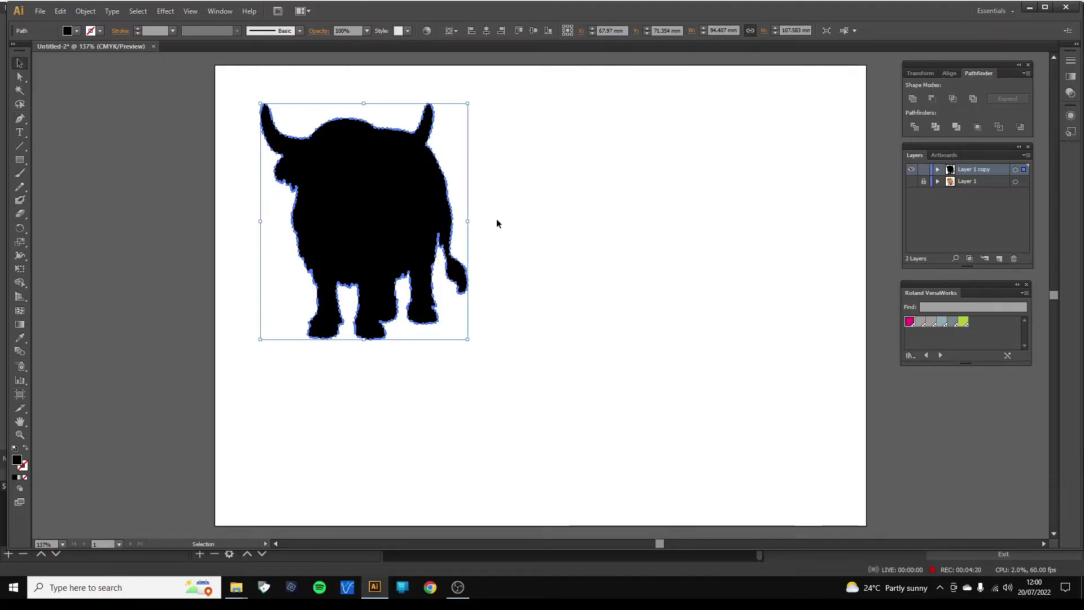
Reselect the cow silhouette and open Object > Path > Offset Path, showing 3.5278 mm
click(576, 252)
click(389, 210)
click(87, 12)
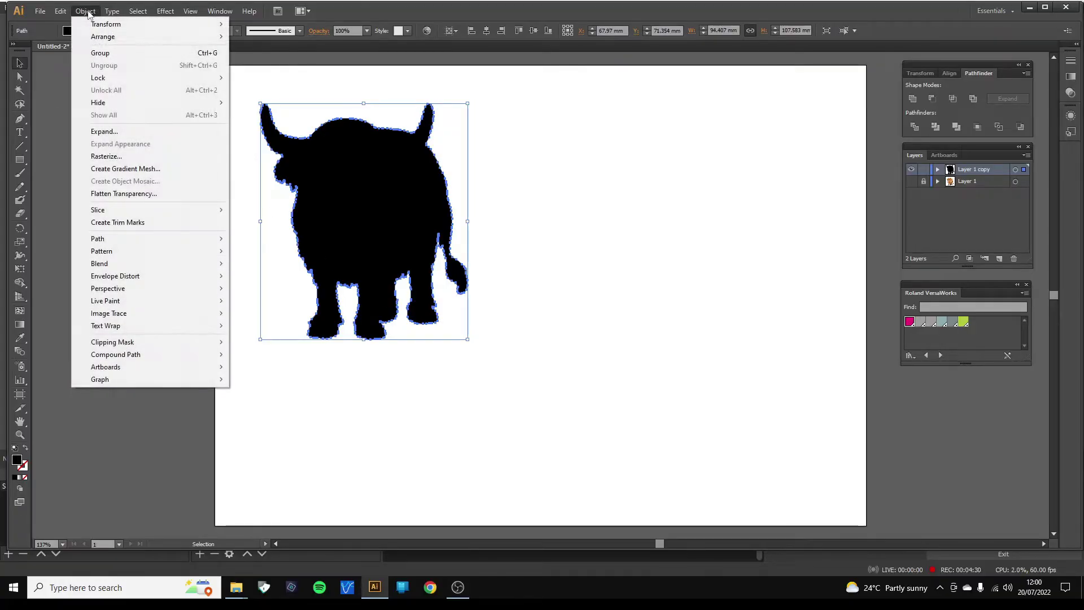
mouse_move(100, 241)
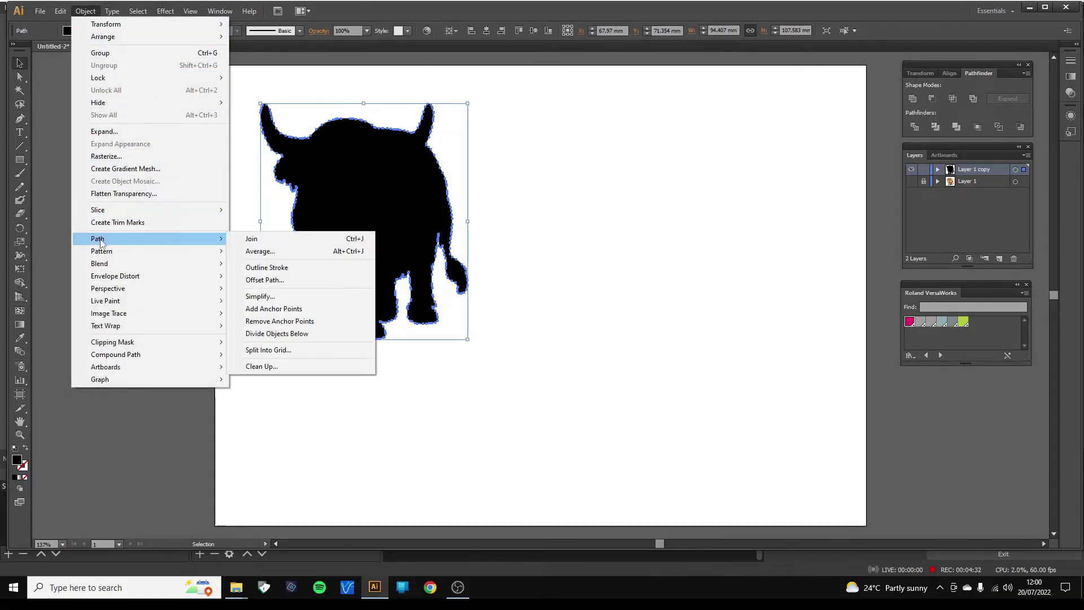
click(265, 280)
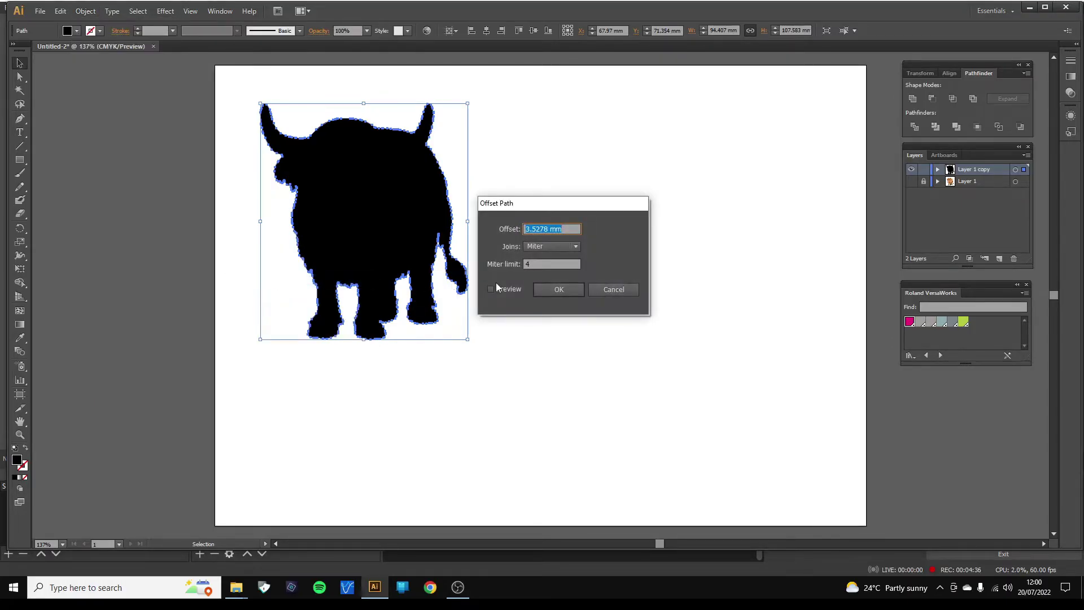
drag(548, 205, 574, 194)
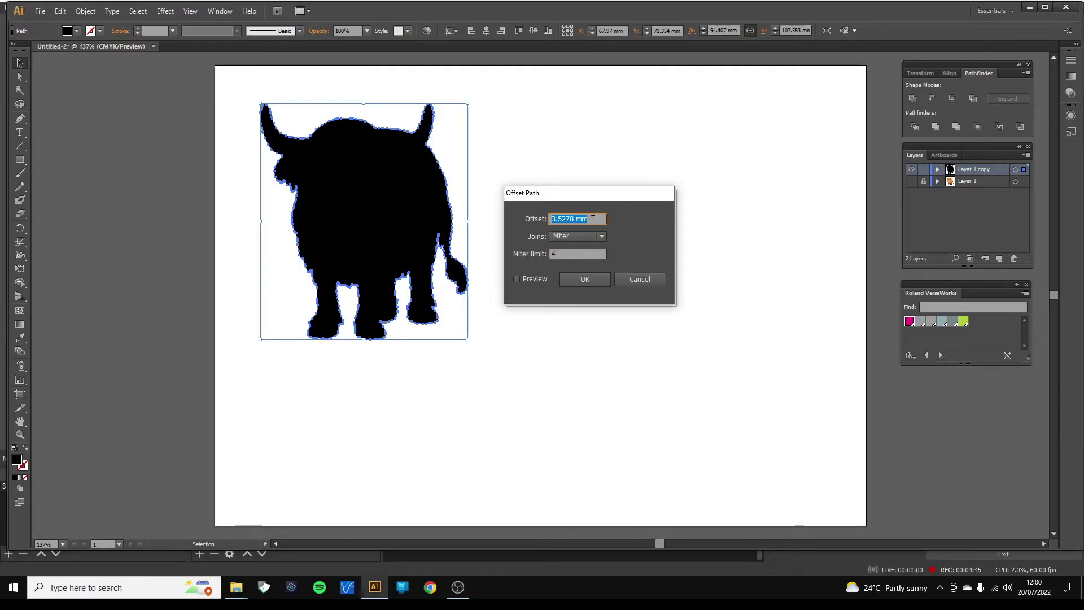
Preview and apply a 2 mm Offset Path around the cow silhouette
click(516, 279)
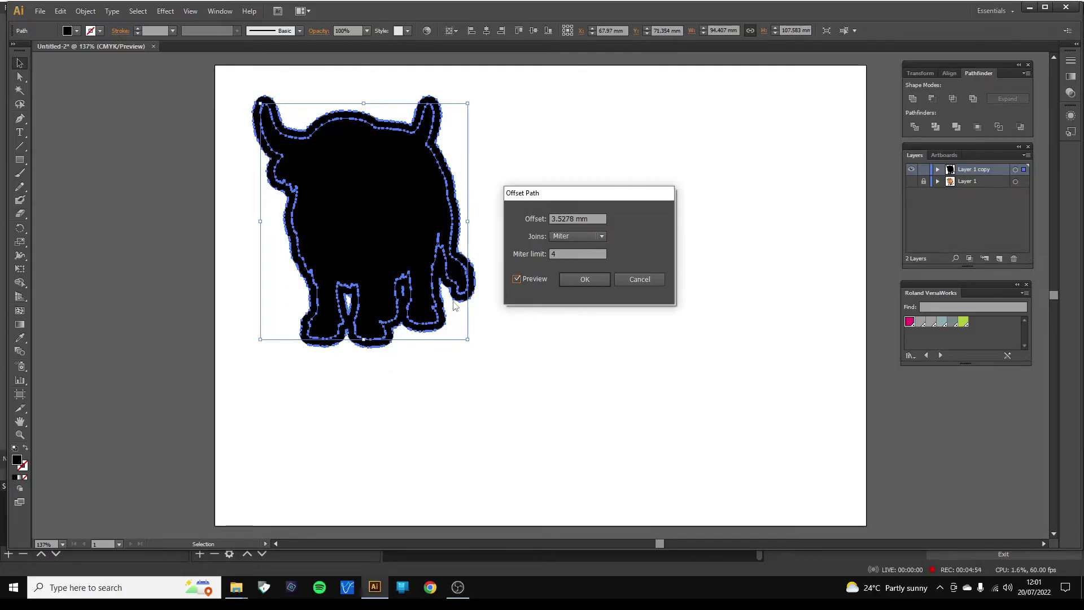
triple_click(595, 221)
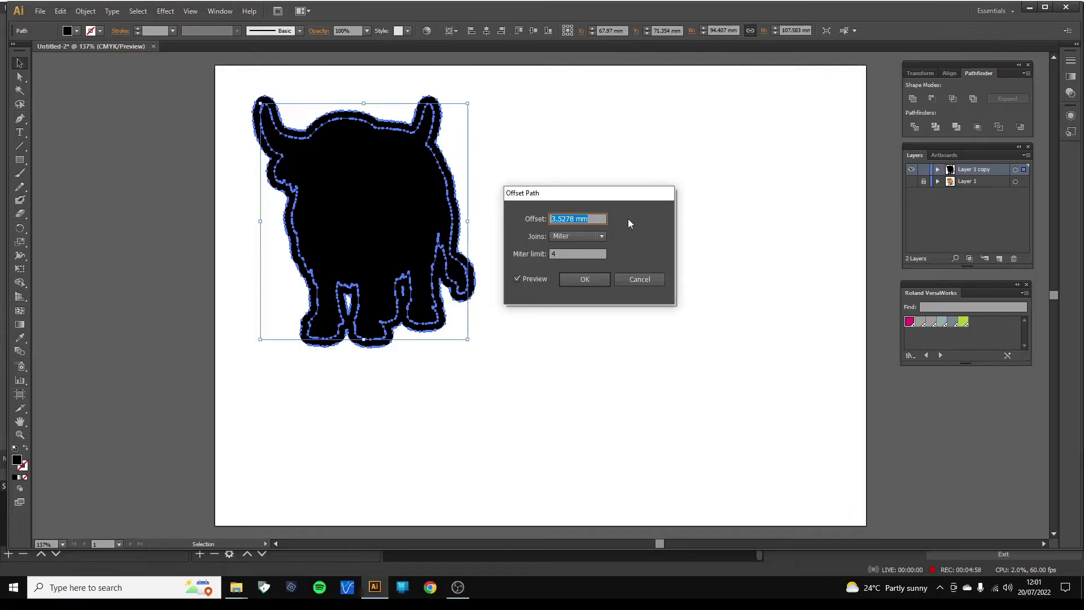
text(2)
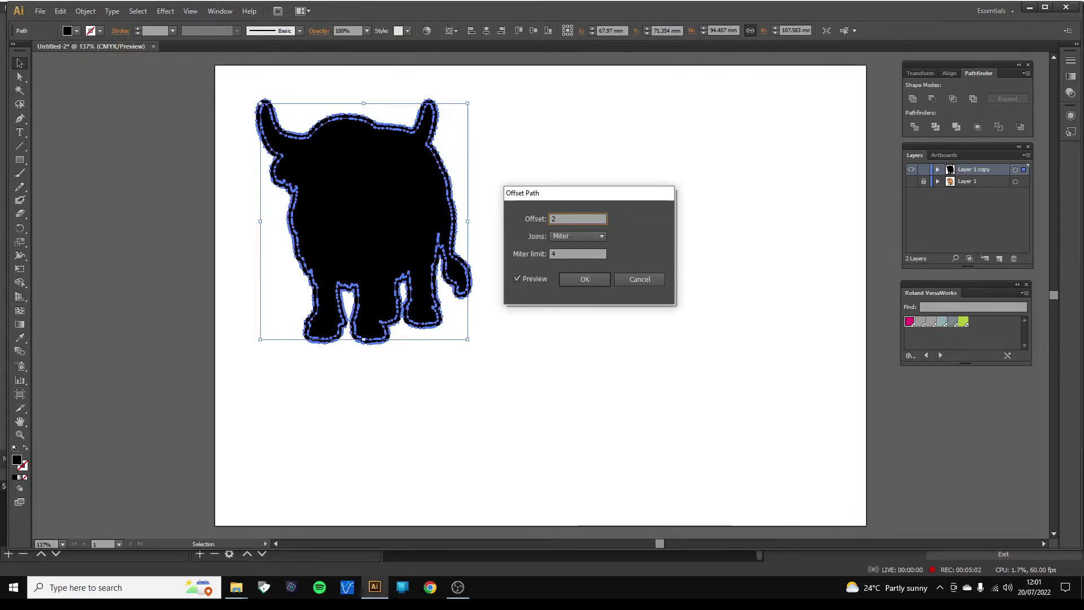
click(584, 279)
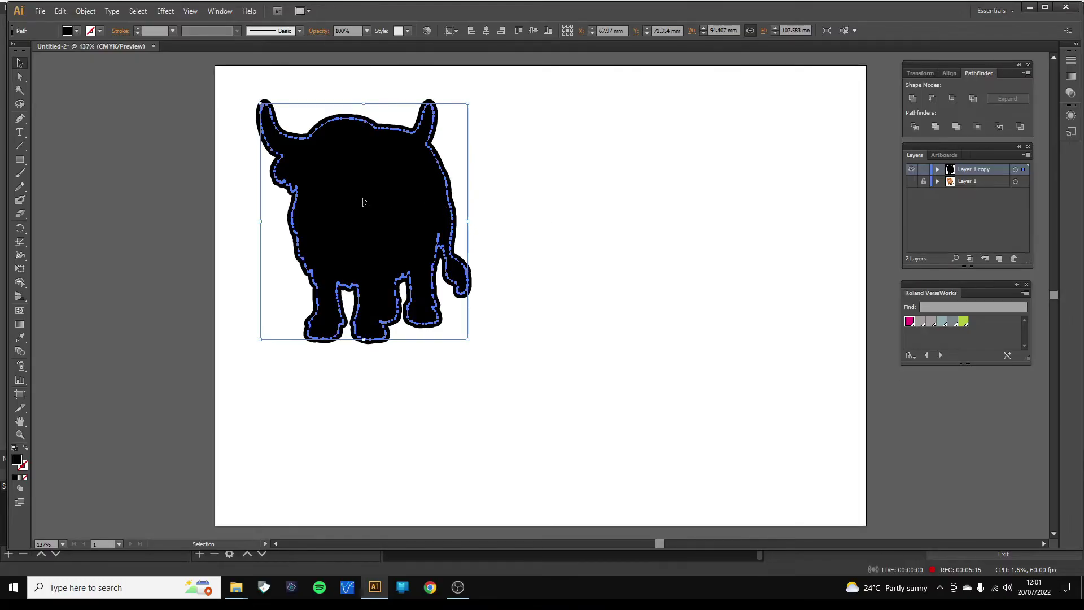
Delete the original silhouette and fill the offset path with the CutContour swatch
key(Delete)
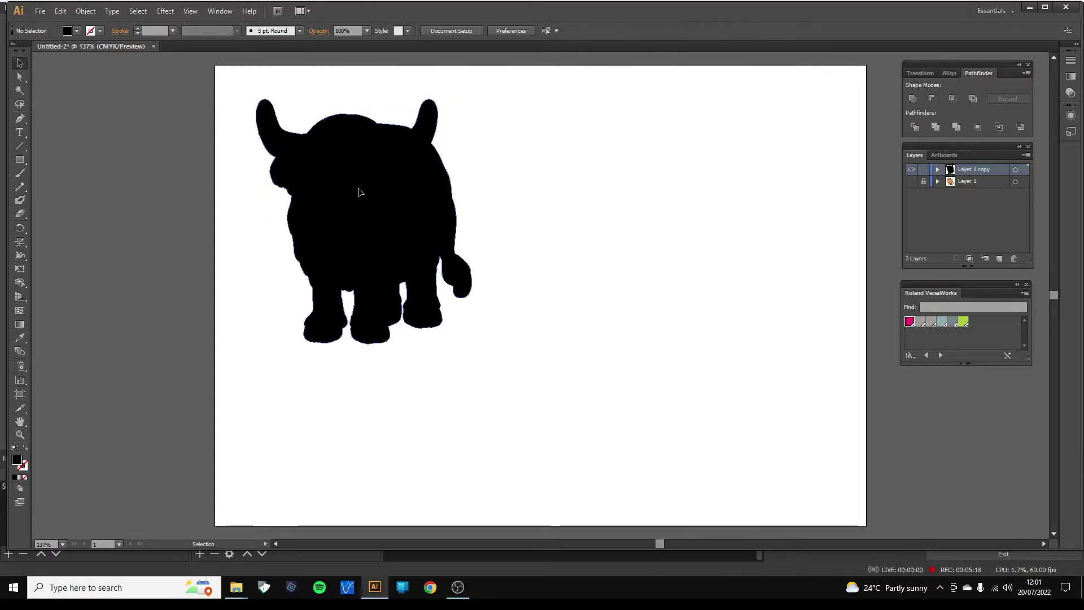
click(370, 171)
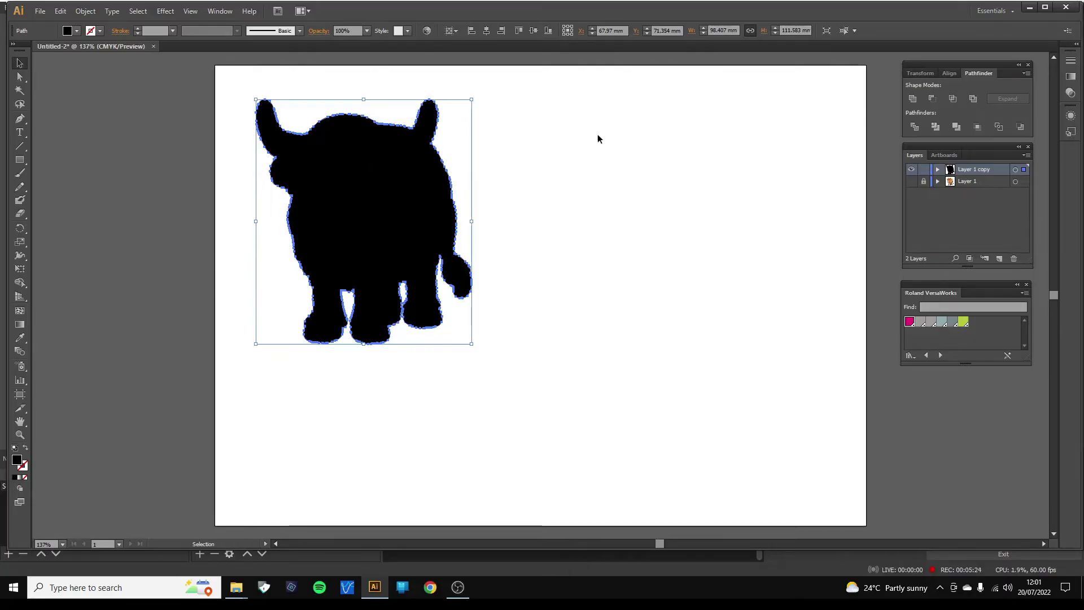
drag(957, 284, 701, 168)
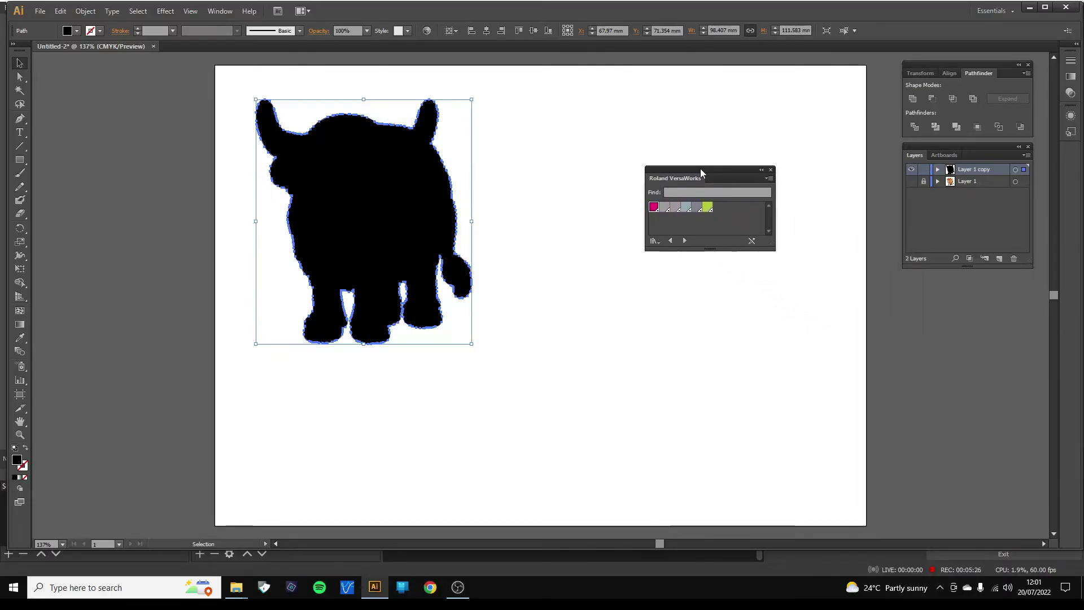
click(654, 208)
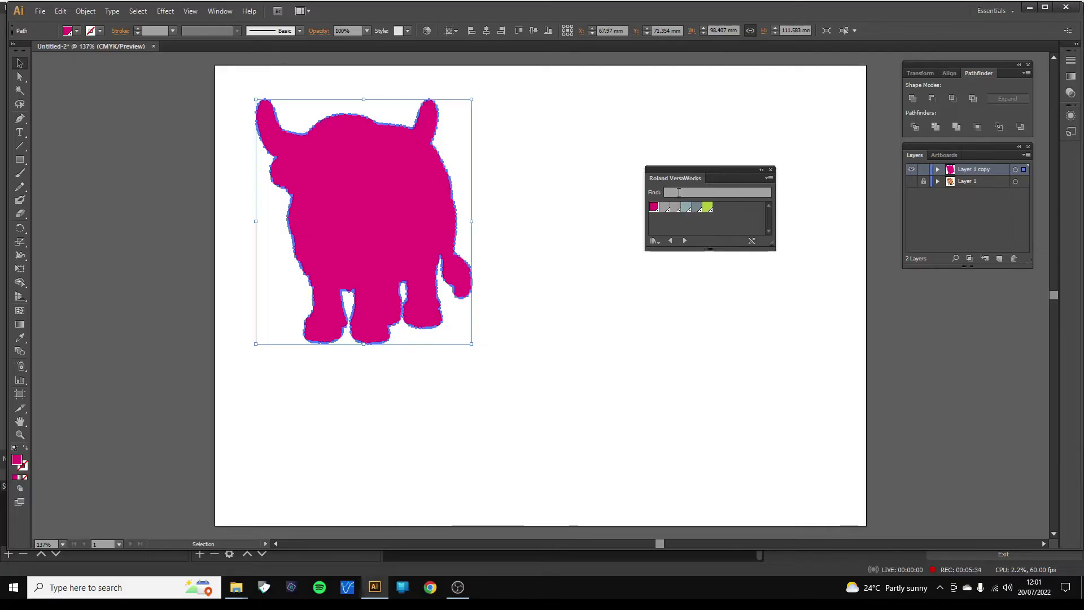
drag(702, 173, 953, 280)
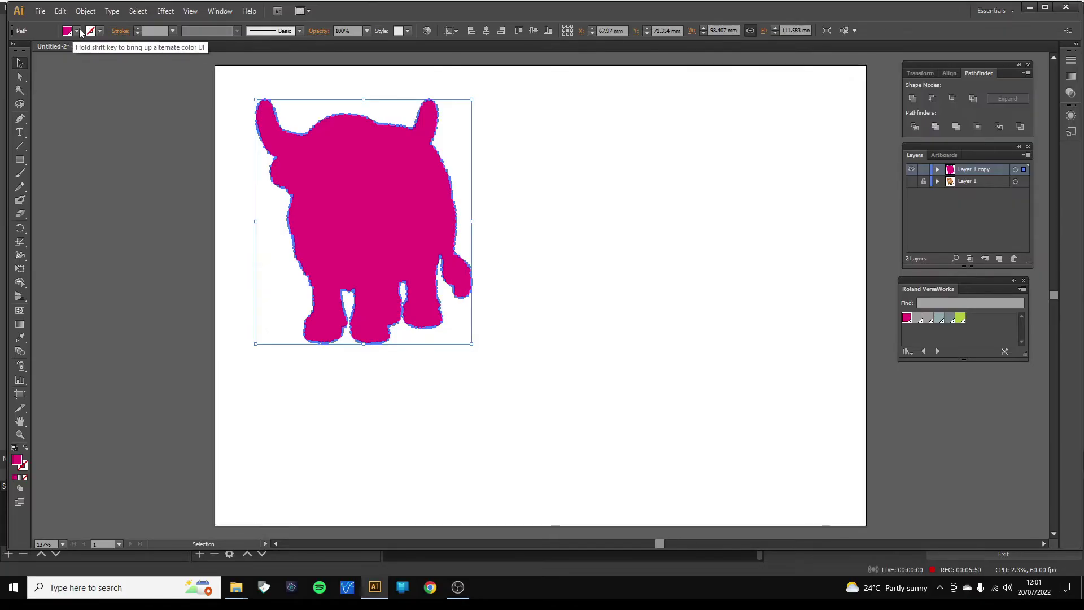
Give the outline no fill, a magenta CutContour stroke and 0.25 pt stroke weight
click(78, 31)
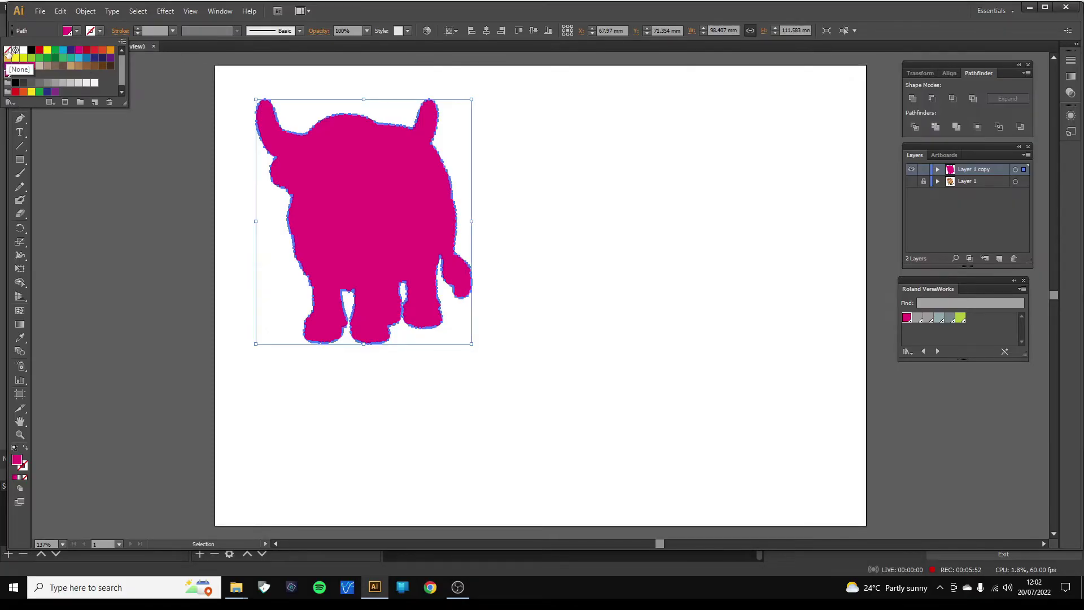
click(8, 50)
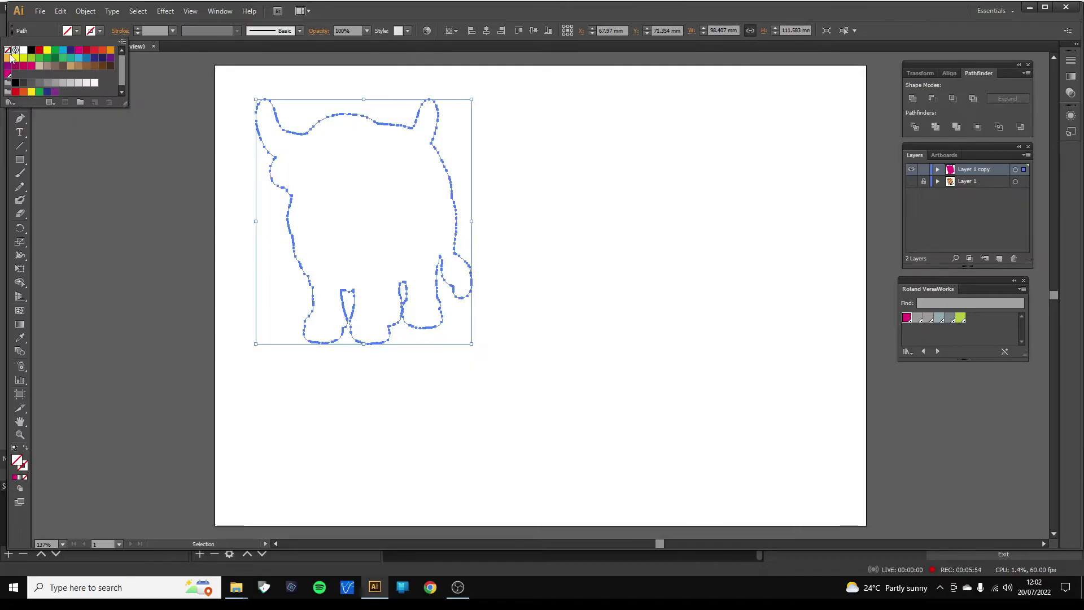
click(100, 31)
click(55, 74)
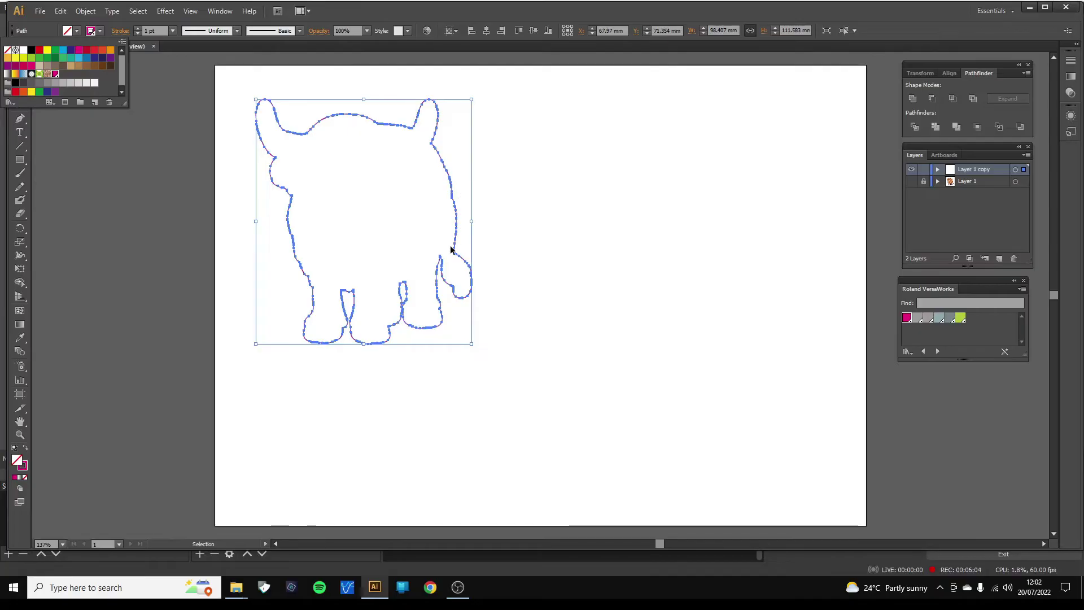
click(174, 31)
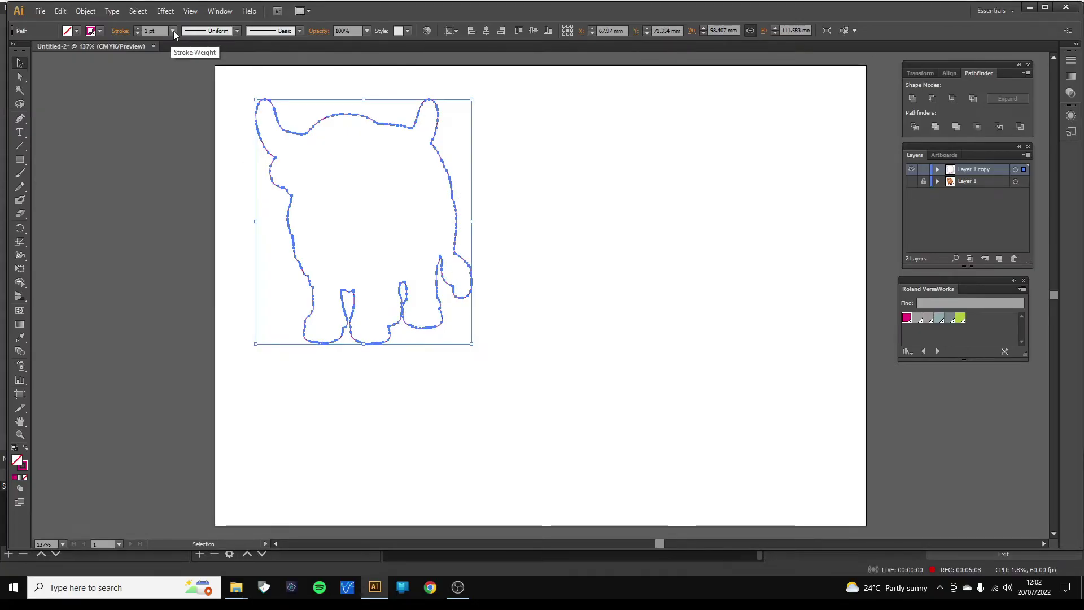
click(174, 31)
click(188, 42)
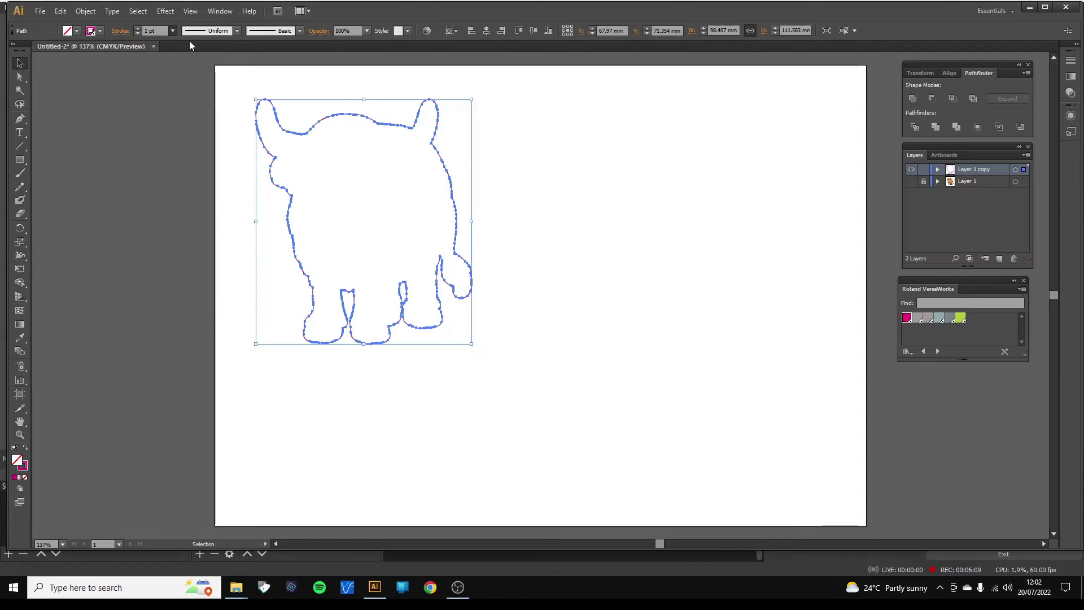
click(530, 214)
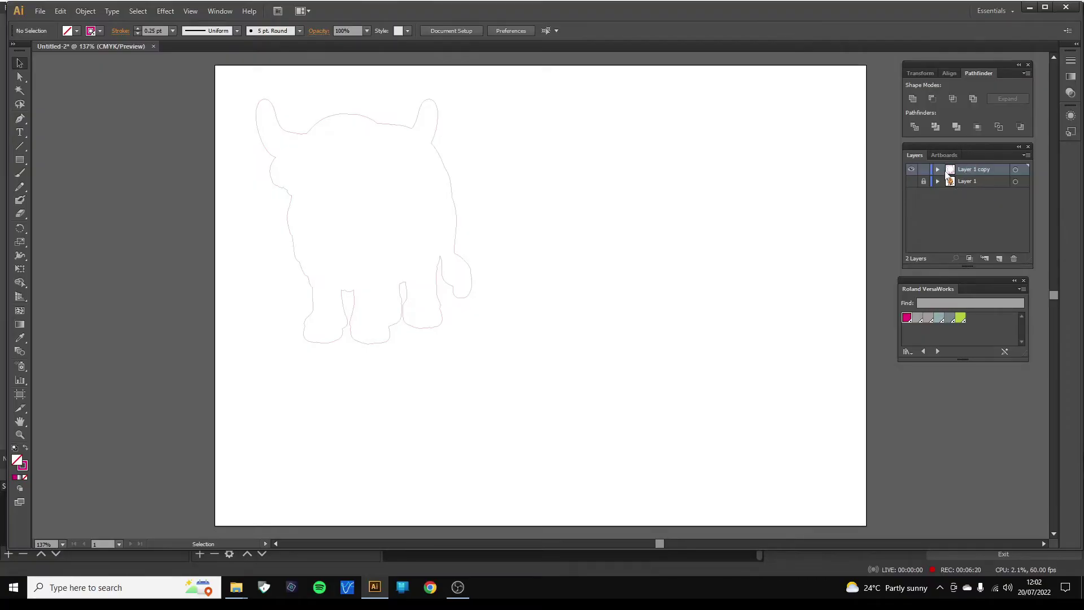
Show and unlock Layer 1, then group the cow artwork with its magenta cut outline
click(913, 182)
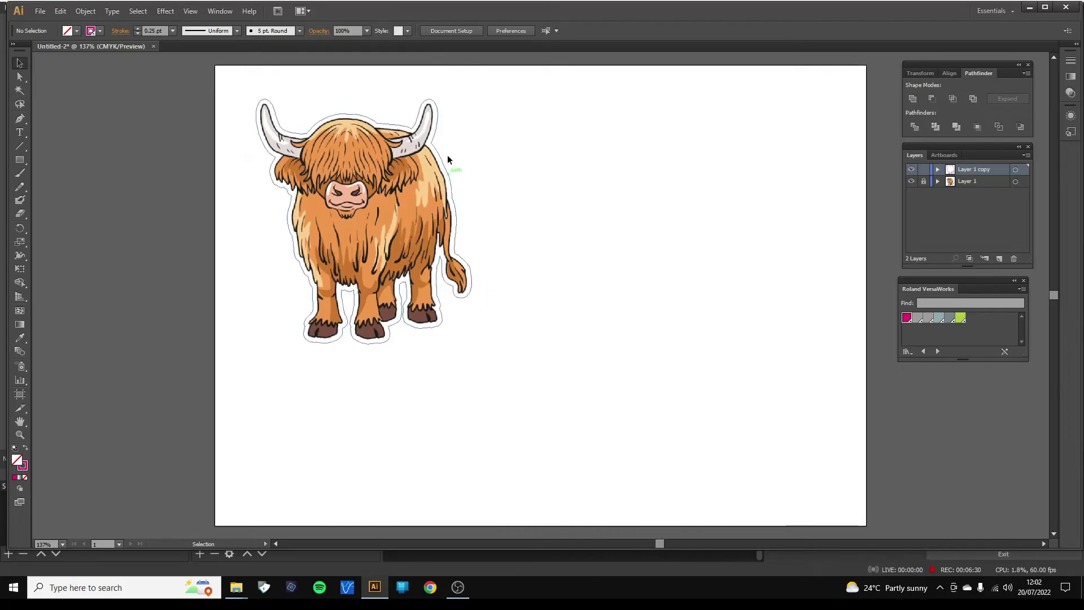
click(924, 182)
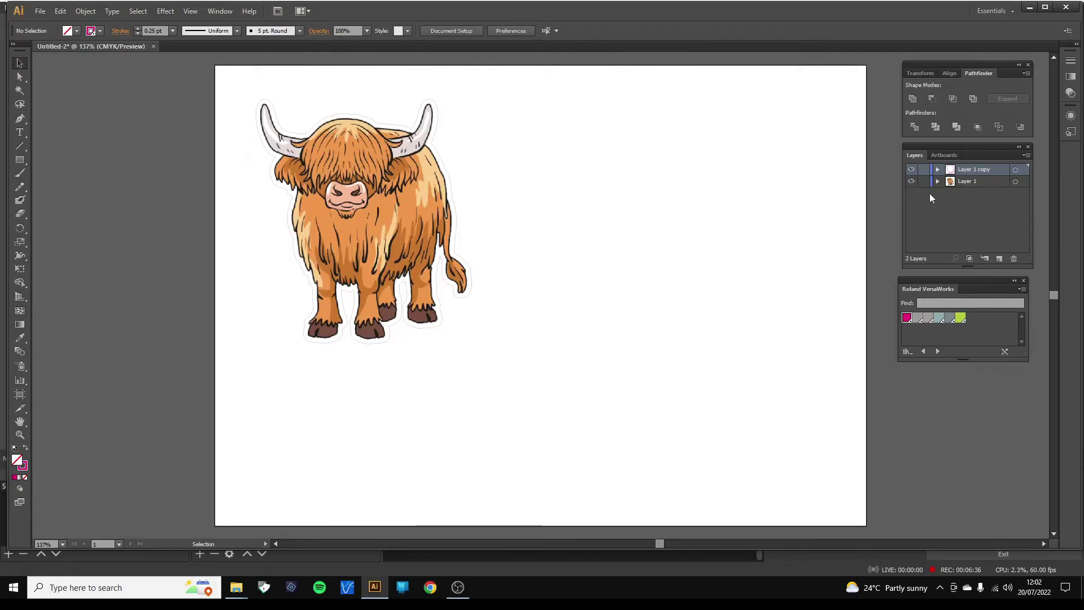
drag(244, 402, 535, 132)
right_click(374, 216)
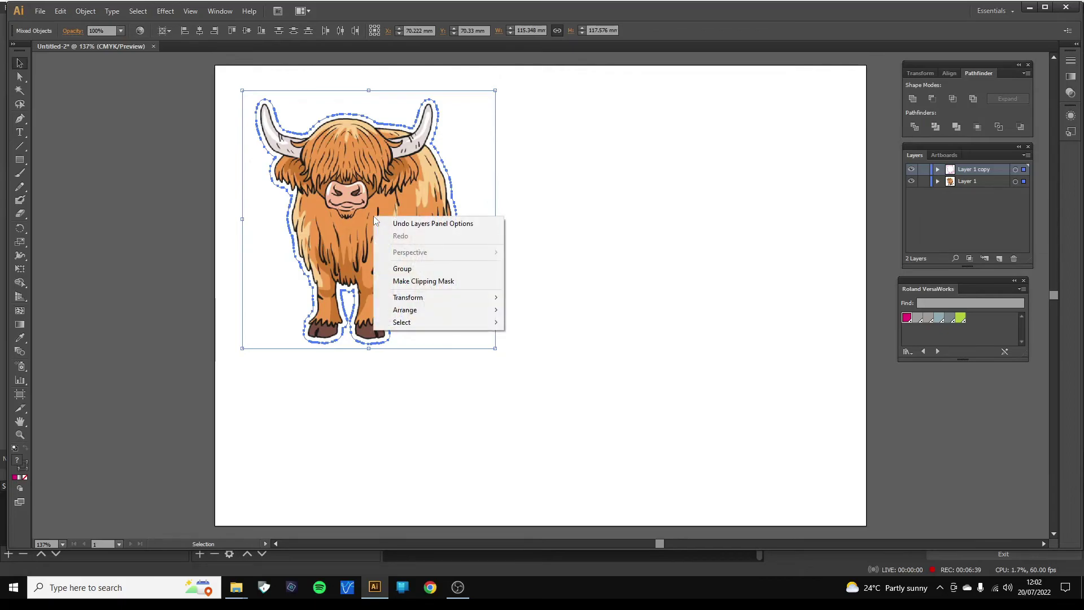
click(417, 271)
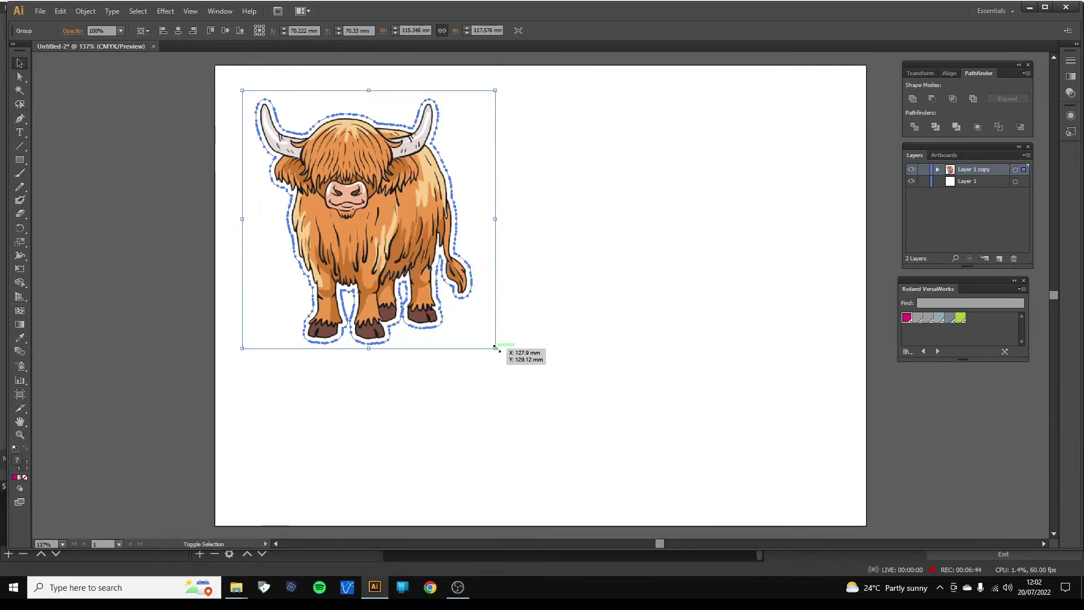
Scale the cow group up to roughly 108 × 110 mm on the artboard
drag(496, 349, 408, 256)
click(438, 245)
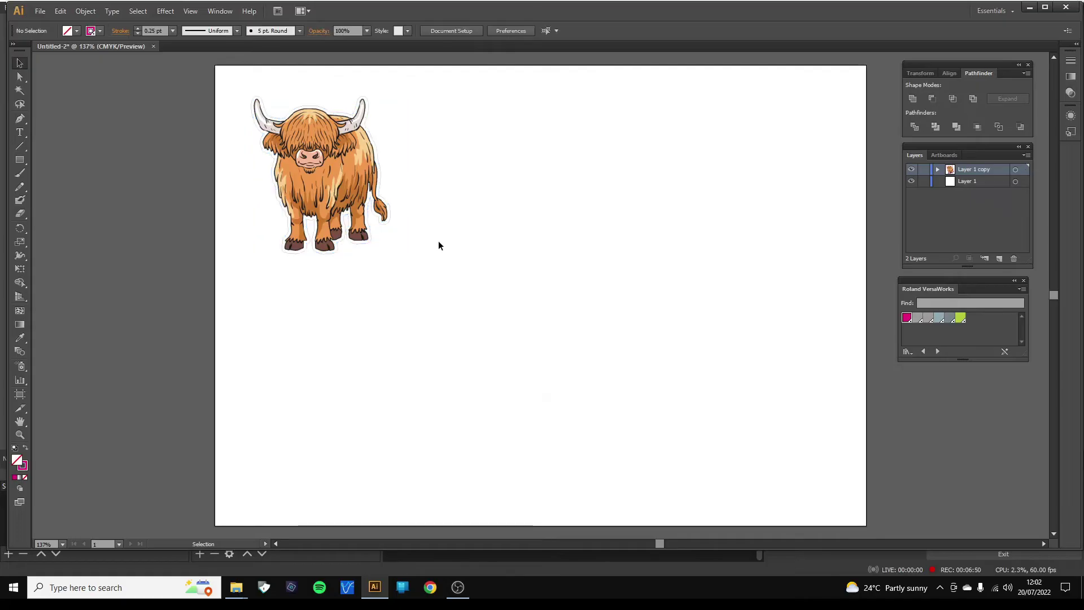
click(392, 235)
click(439, 250)
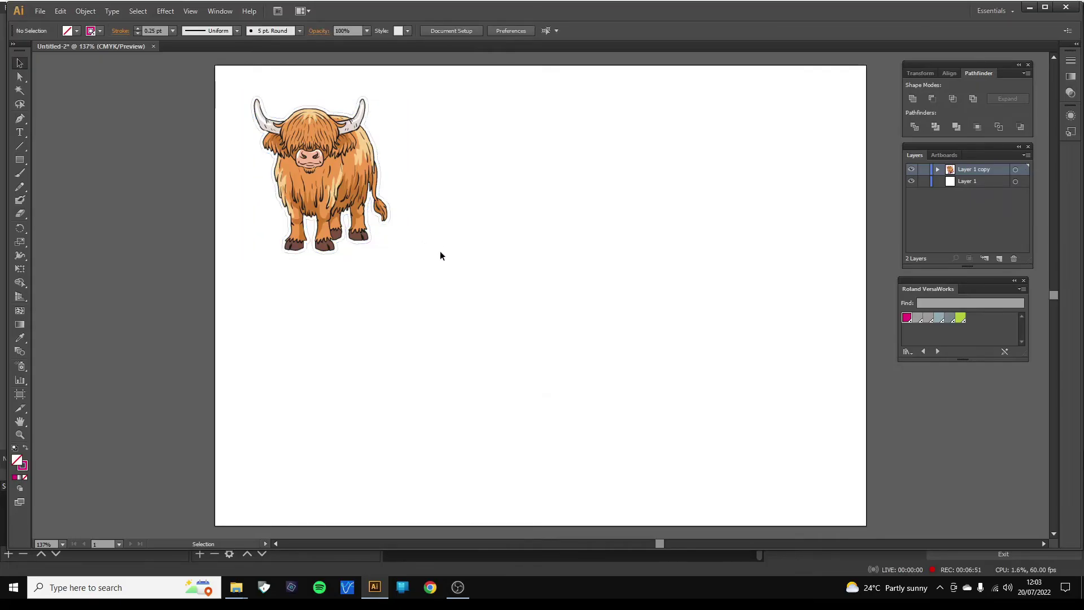
click(395, 249)
drag(408, 255, 482, 354)
click(528, 329)
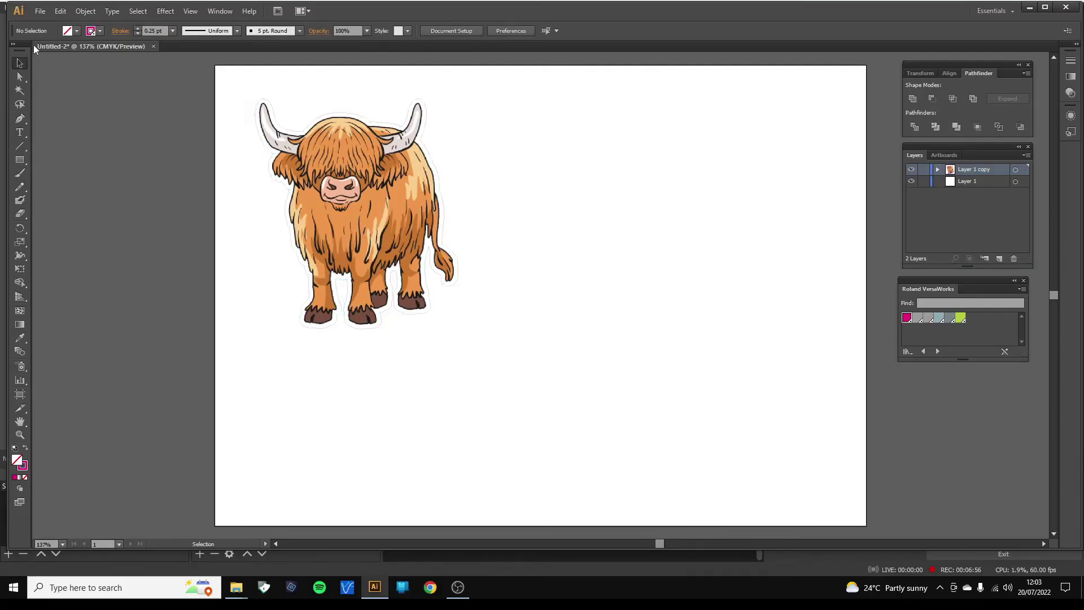